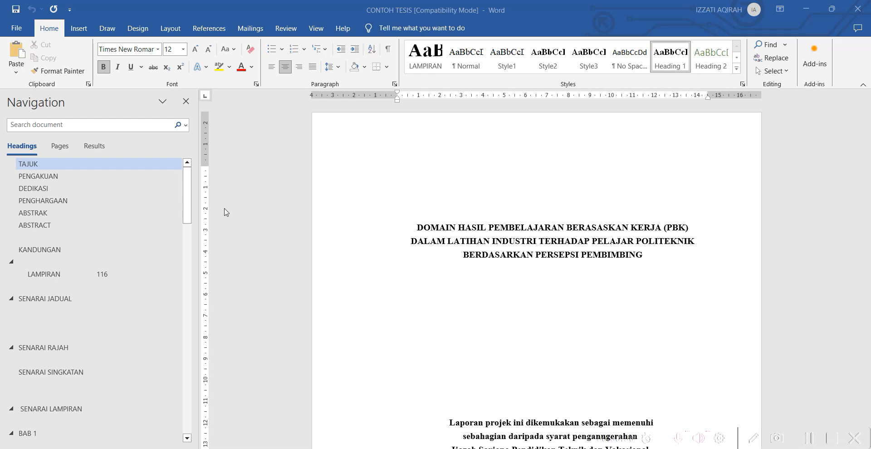
Examine the BAB 1, BAB 2 and SENARAI RAJAH sections of the sample thesis through its heading outline
scroll(157, 209, down, 1)
scroll(154, 218, up, 1)
scroll(60, 203, down, 2)
scroll(58, 226, down, 2)
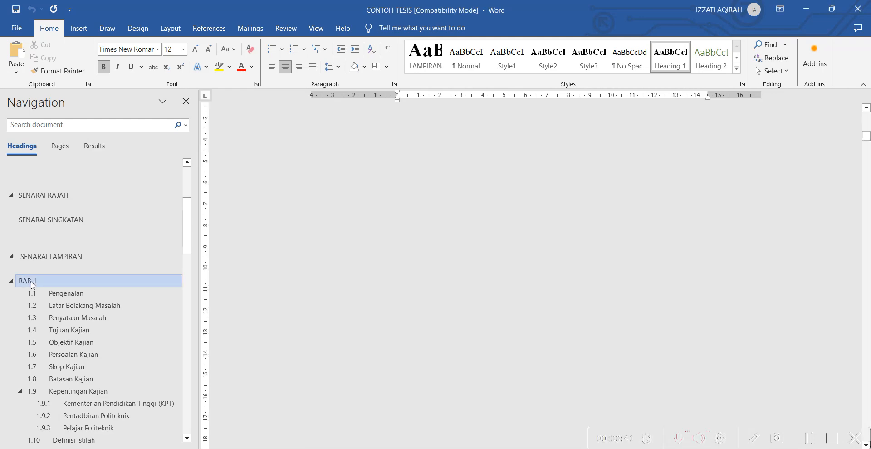
click(28, 281)
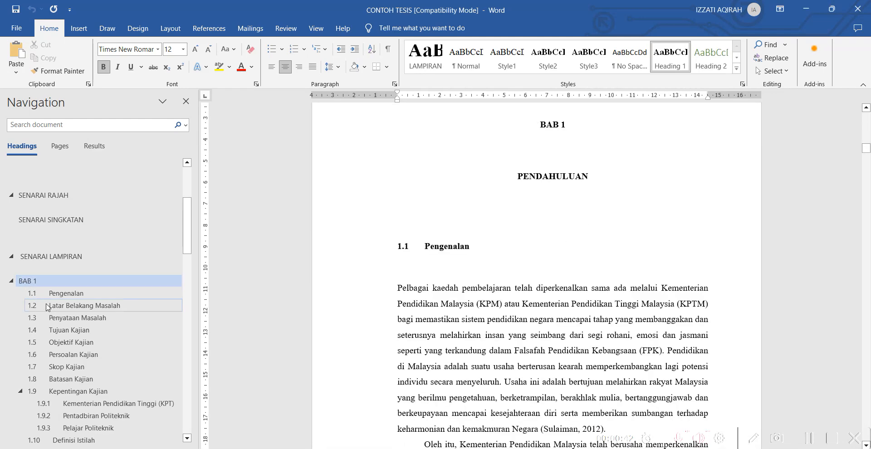
scroll(70, 390, down, 3)
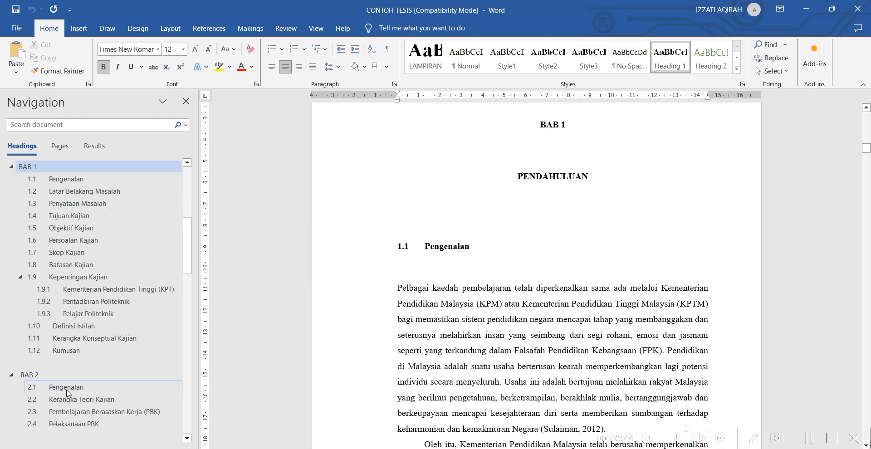
click(42, 378)
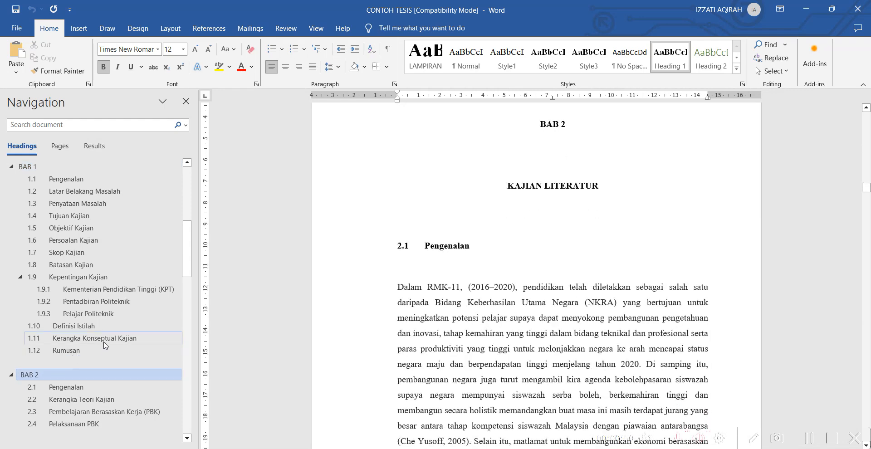
scroll(68, 354, up, 5)
click(60, 347)
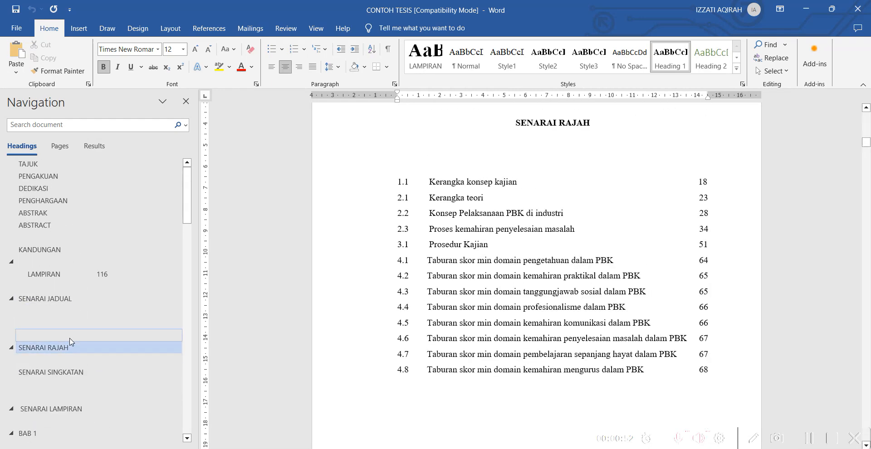
scroll(68, 331, down, 4)
click(49, 280)
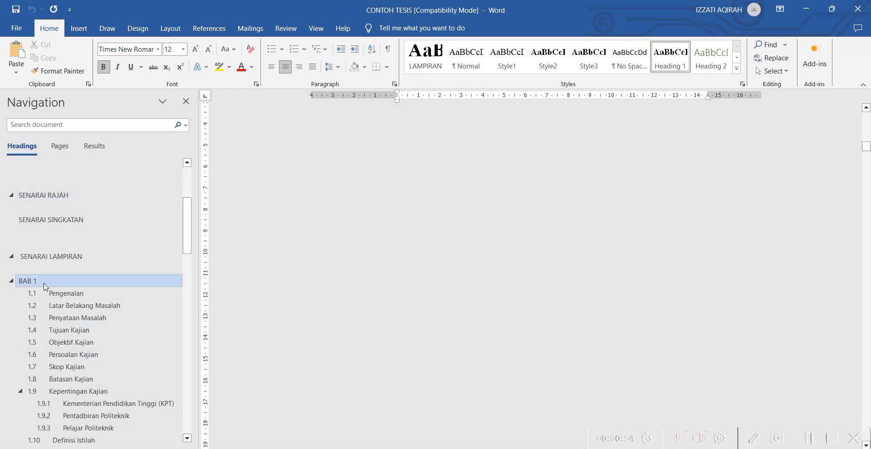
scroll(58, 390, down, 1)
scroll(58, 396, down, 3)
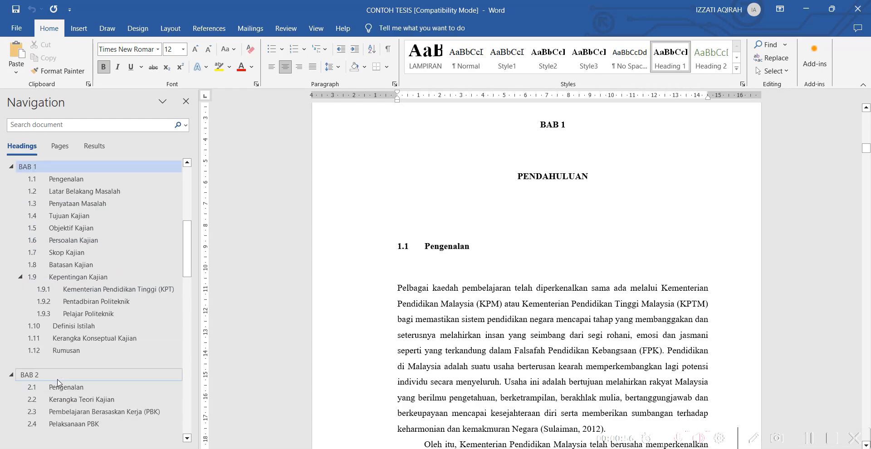
click(58, 377)
Review subsections 1.1 to 1.4 of the sample thesis and read through its KANDUNGAN table of contents
click(46, 179)
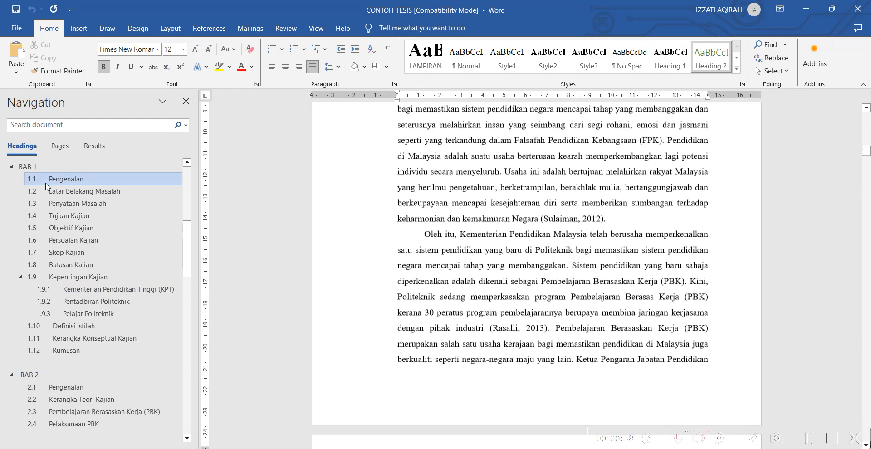
click(47, 192)
click(47, 204)
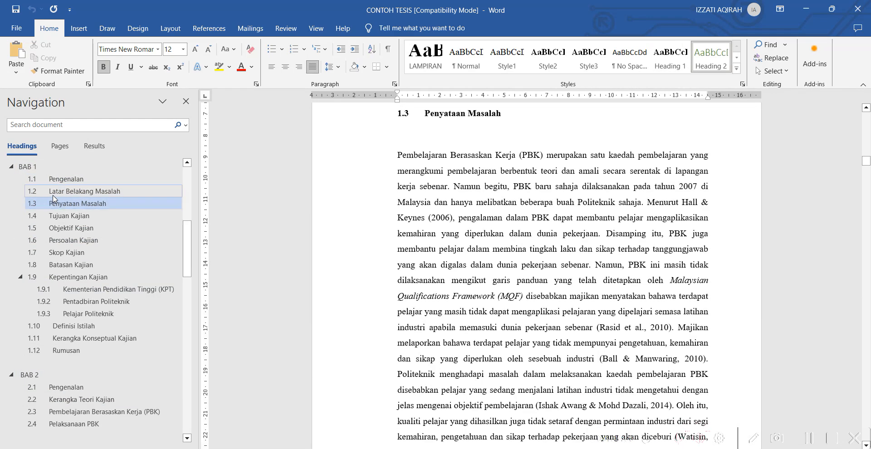
click(59, 216)
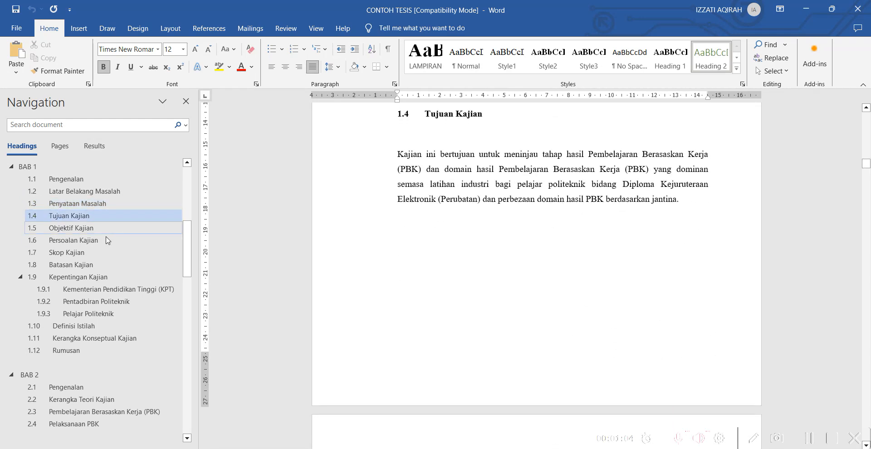
scroll(87, 235, up, 2)
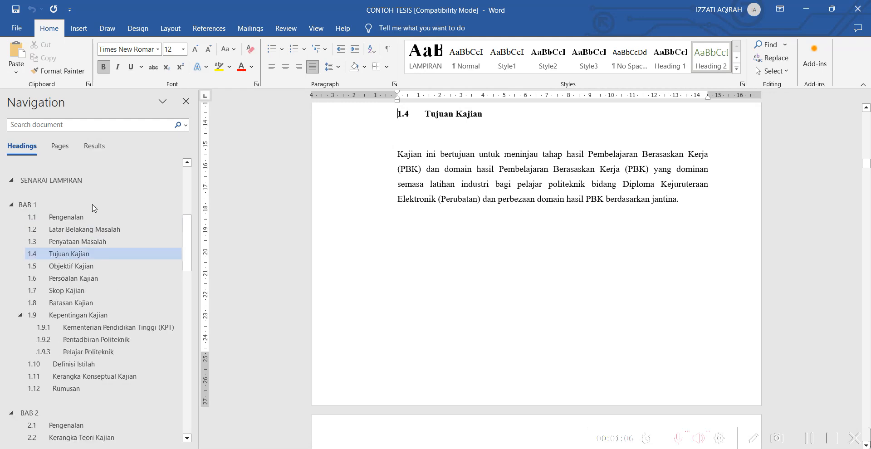
scroll(67, 227, up, 5)
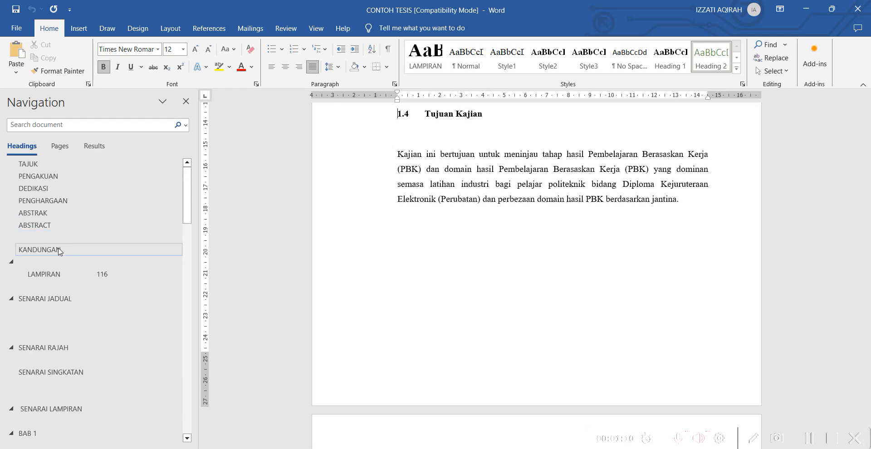
click(59, 248)
scroll(479, 257, down, 8)
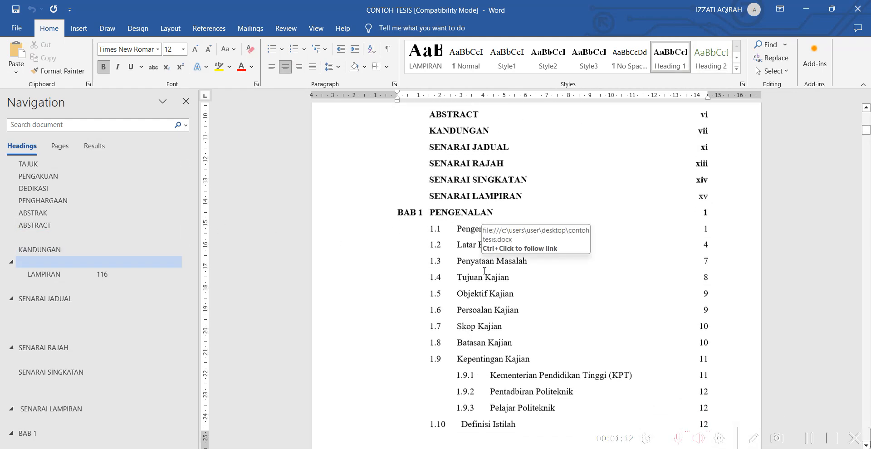
scroll(553, 340, down, 7)
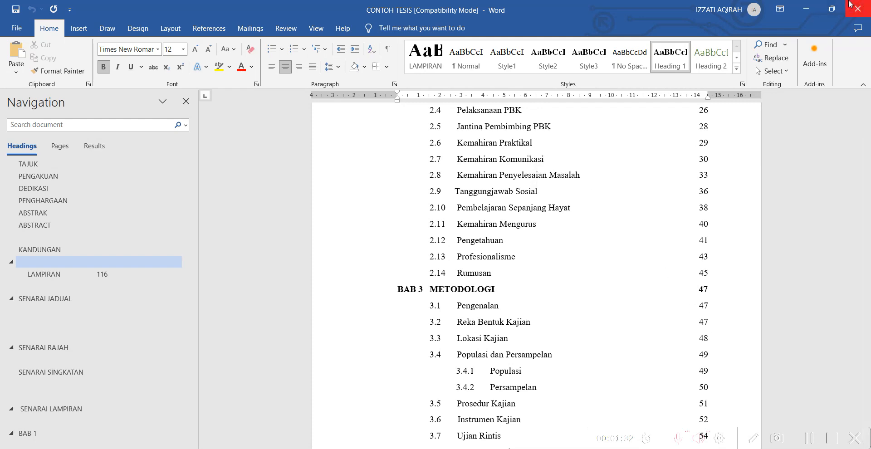
Switch to Document1 and place the cursor at the start of the blank page after the title pages
click(806, 9)
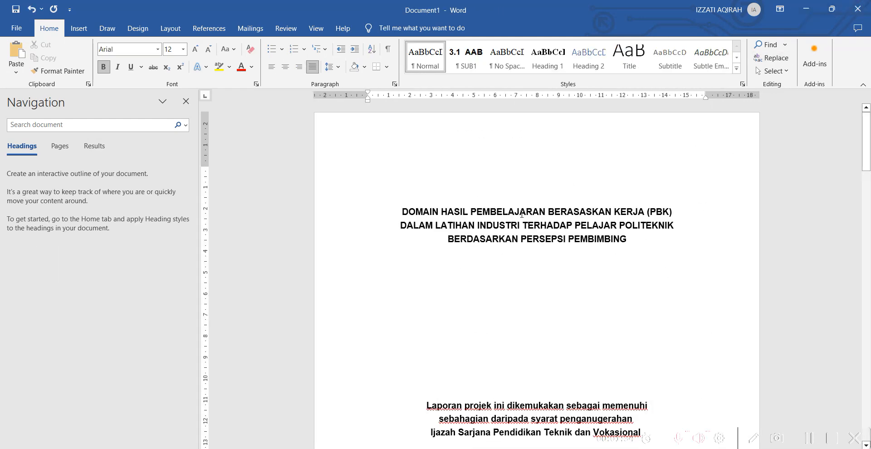
scroll(497, 241, down, 5)
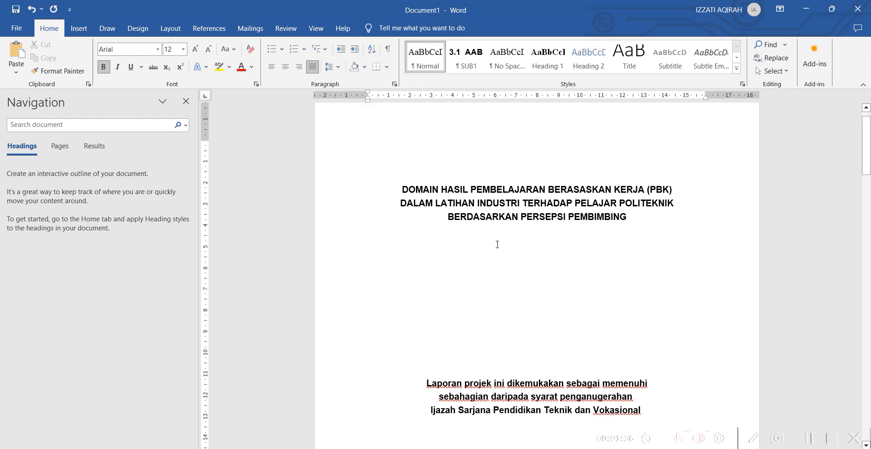
scroll(503, 242, down, 8)
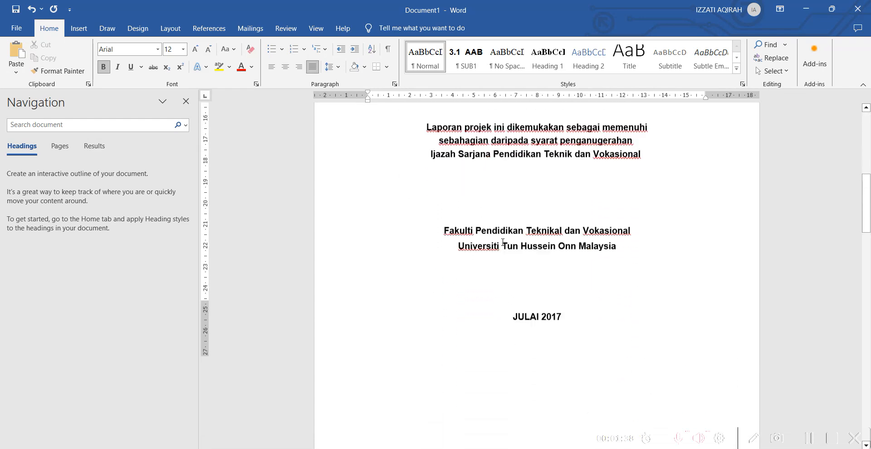
scroll(505, 245, down, 10)
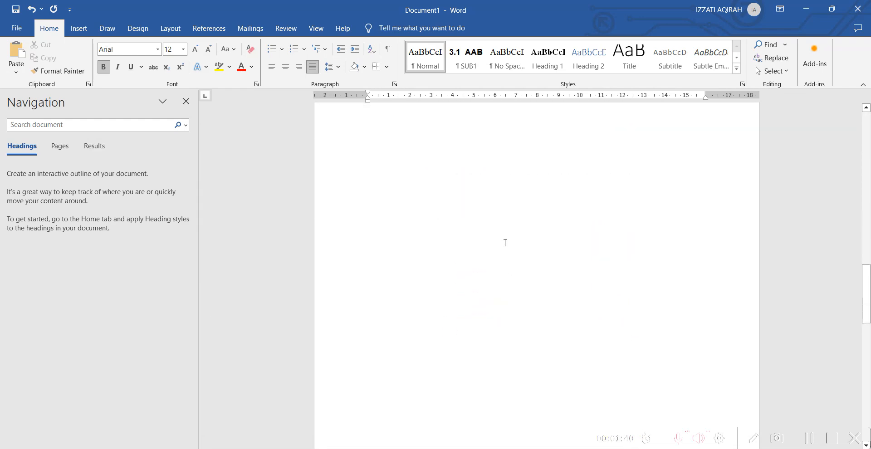
click(397, 183)
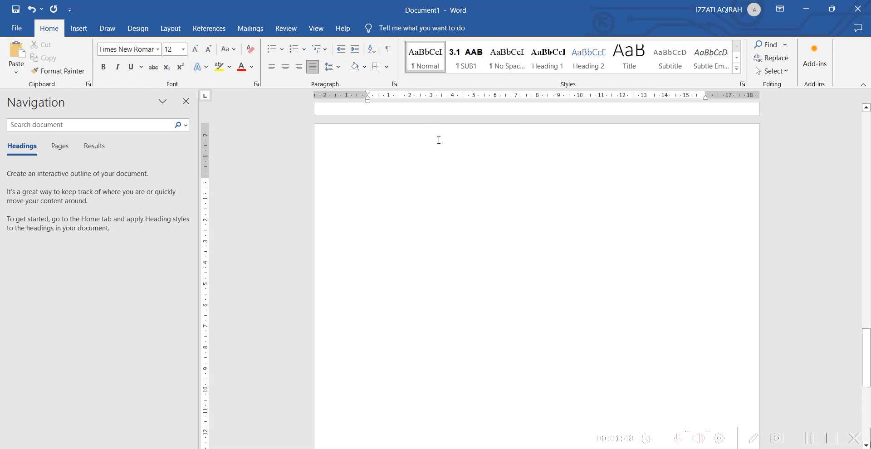
Apply the multilevel list numbered 1 Heading 1, 1.1 Heading 2, 1.1.1 Heading 3 to the empty line
click(328, 50)
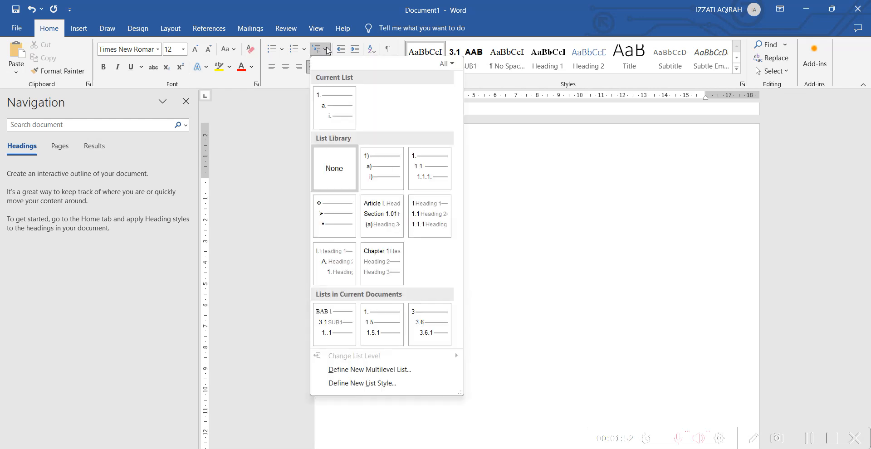
mouse_move(430, 177)
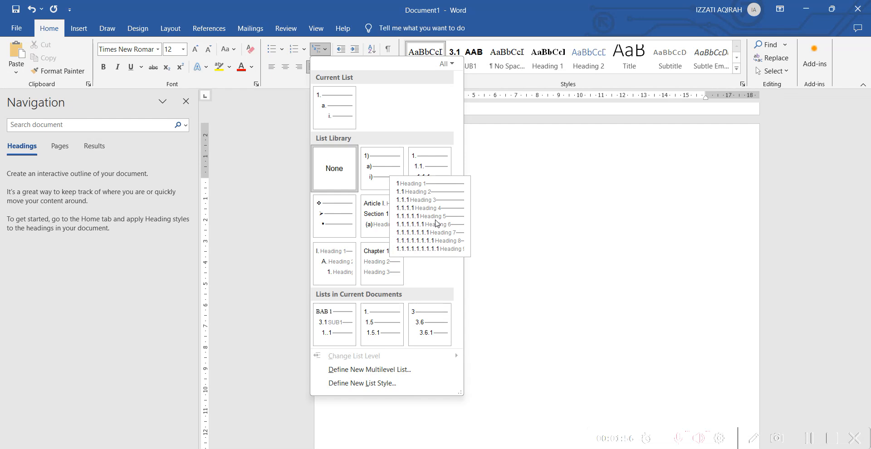
mouse_move(430, 223)
click(431, 222)
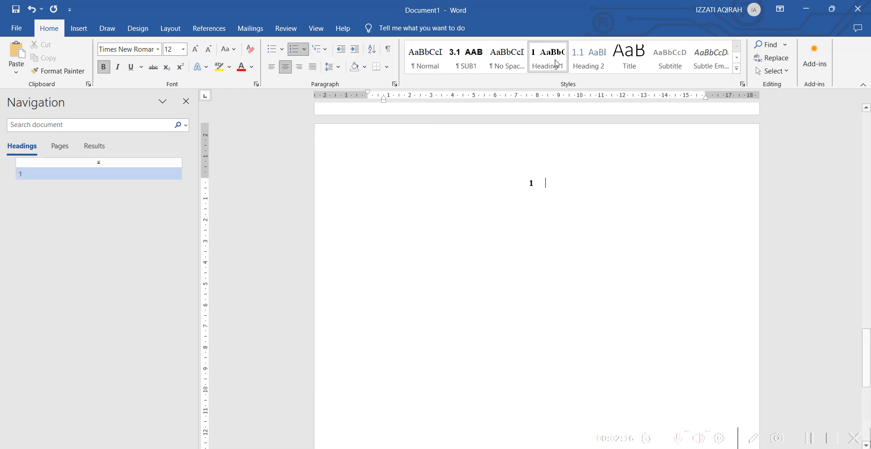
click(326, 50)
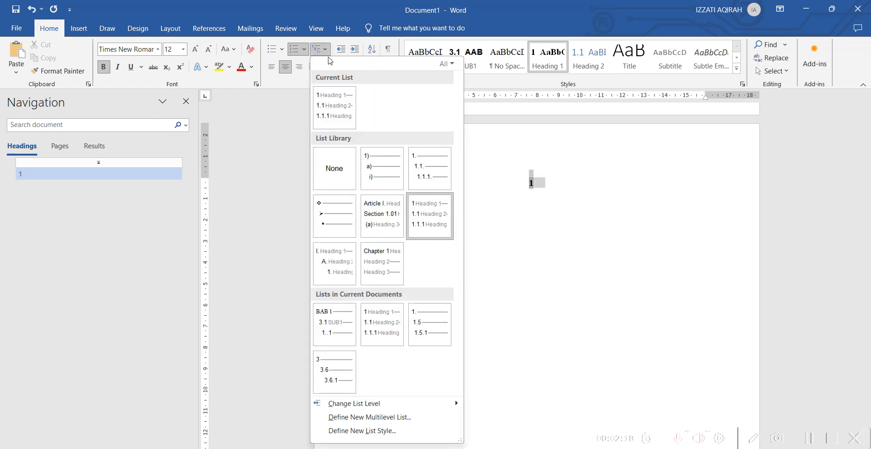
mouse_move(434, 221)
mouse_move(432, 239)
click(560, 192)
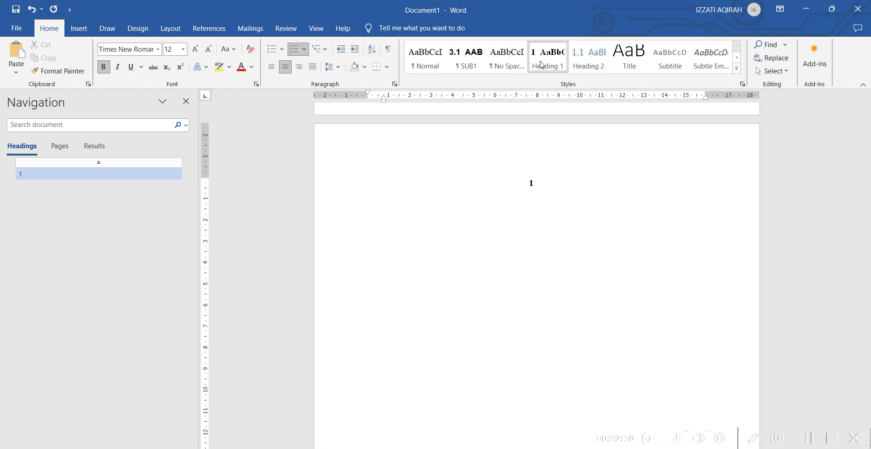
Start defining a new multilevel list and set the level 1 number format to "BAB 1"
click(320, 49)
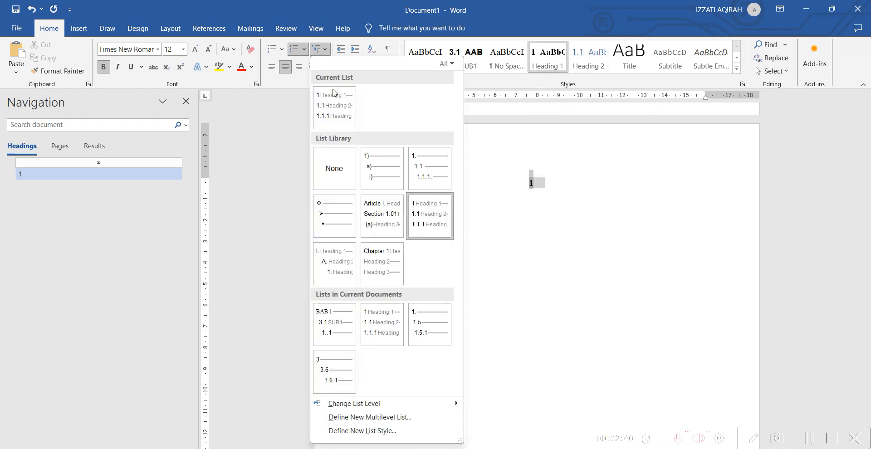
click(364, 417)
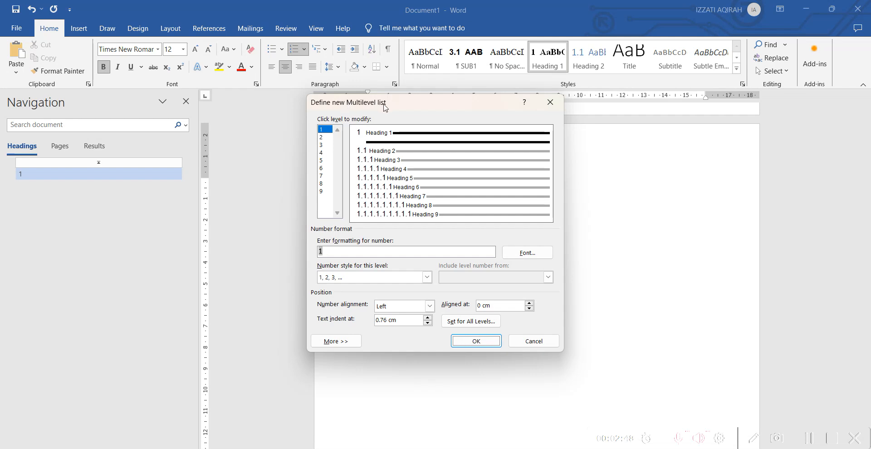
click(319, 253)
text(BAB)
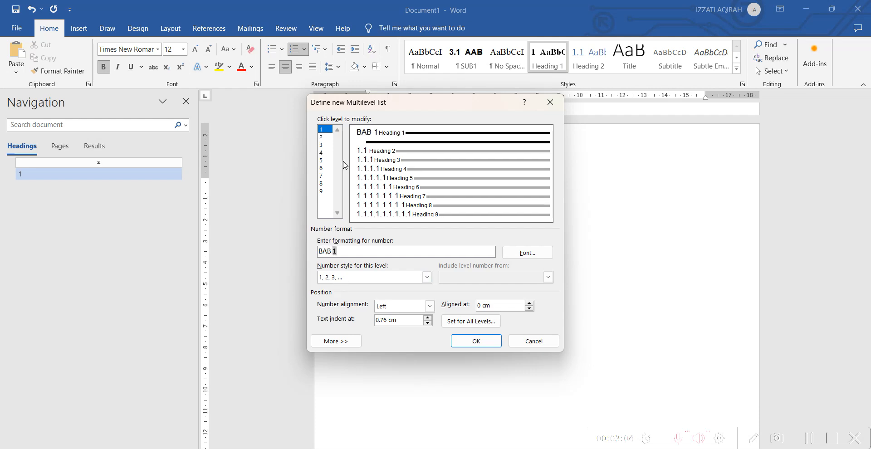
Check the number formats and linked heading styles of list levels 1 to 3, and accept the new multilevel list definition
click(327, 137)
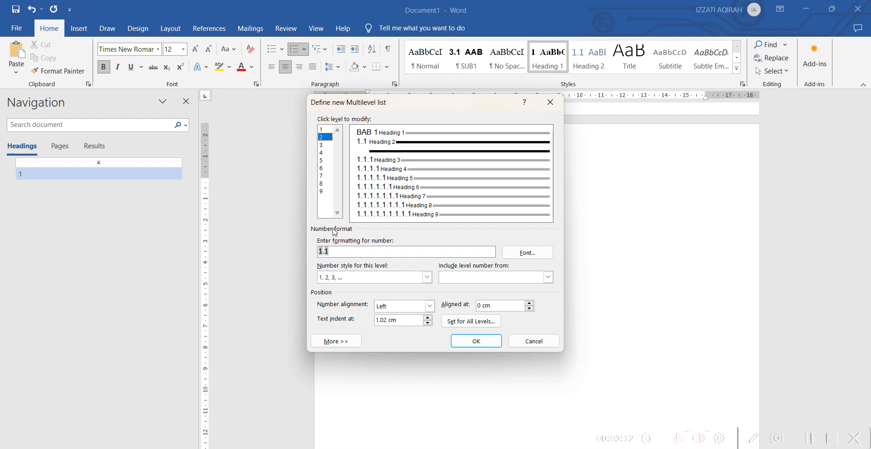
click(323, 145)
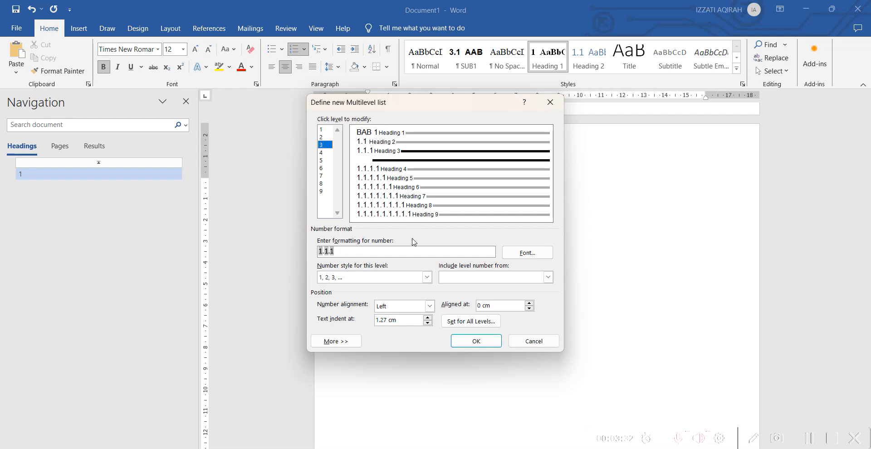
click(341, 347)
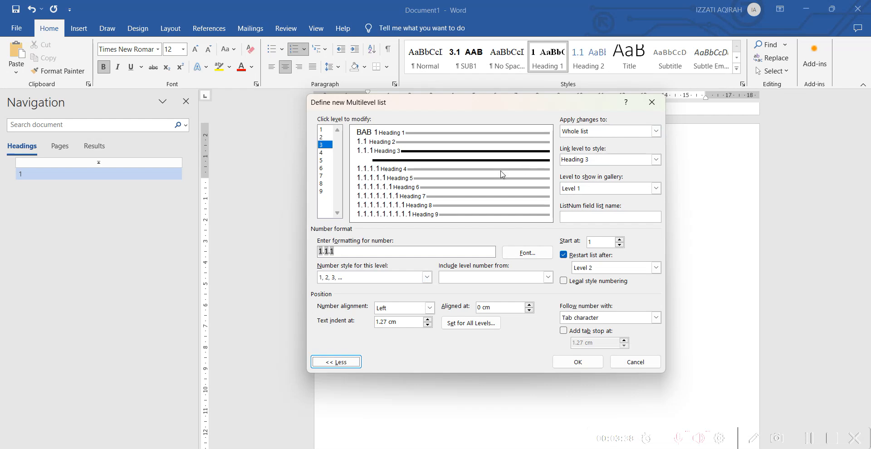
click(340, 363)
click(341, 343)
click(324, 130)
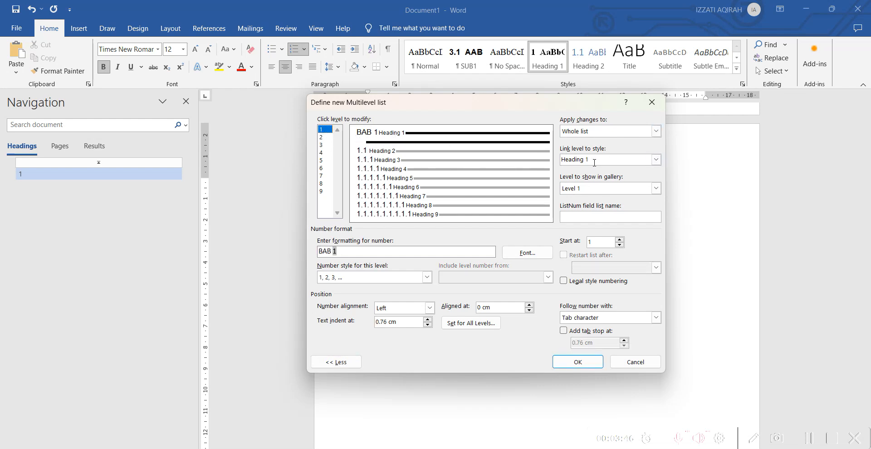
click(325, 137)
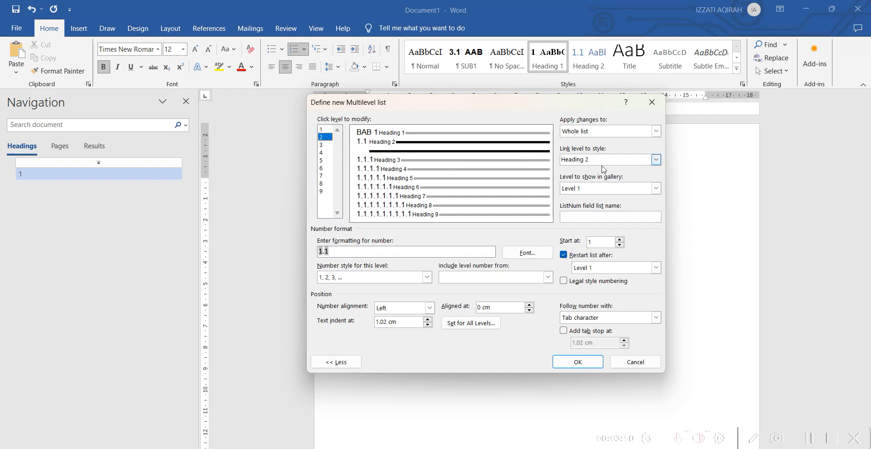
click(326, 145)
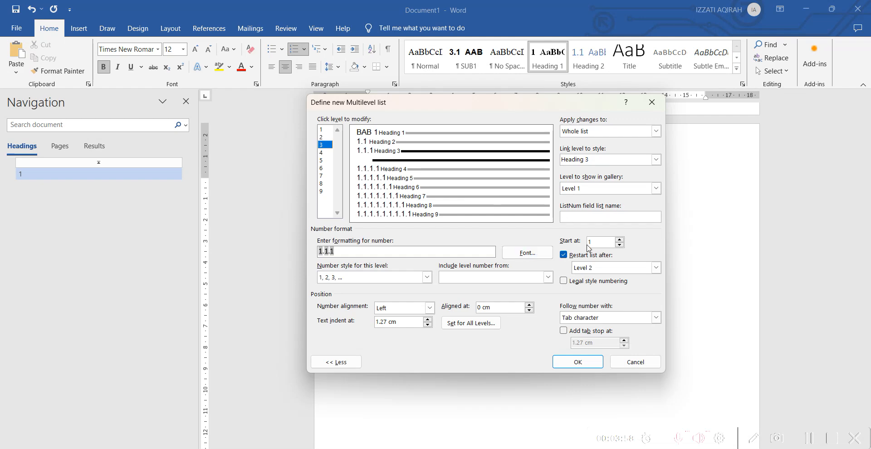
click(577, 362)
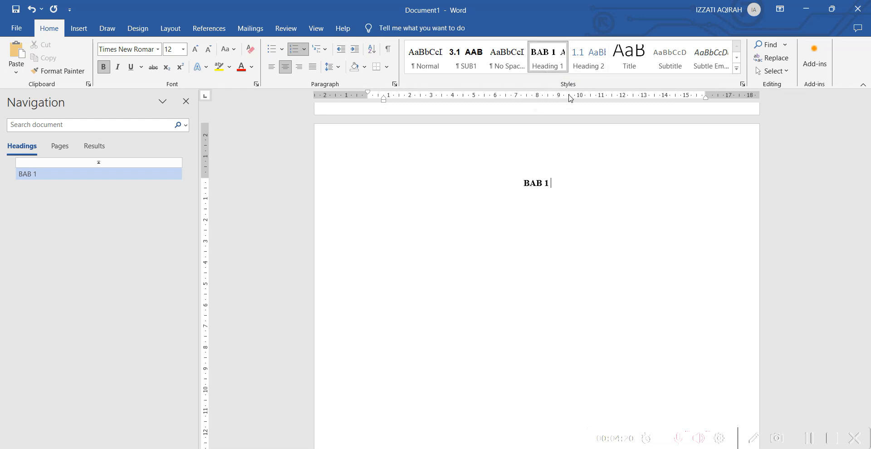
Add an empty Heading 2 line numbered 1.1 and a Heading 3 line numbered 1.1.1 below BAB 1
click(592, 65)
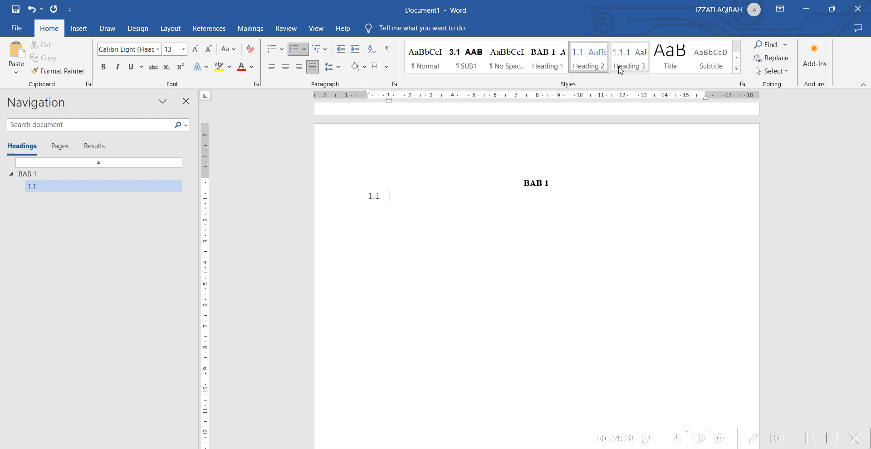
key(Return)
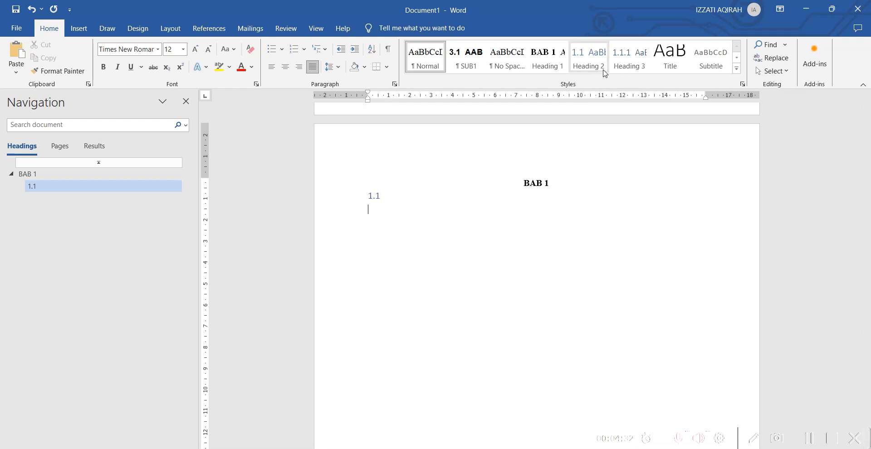
click(630, 68)
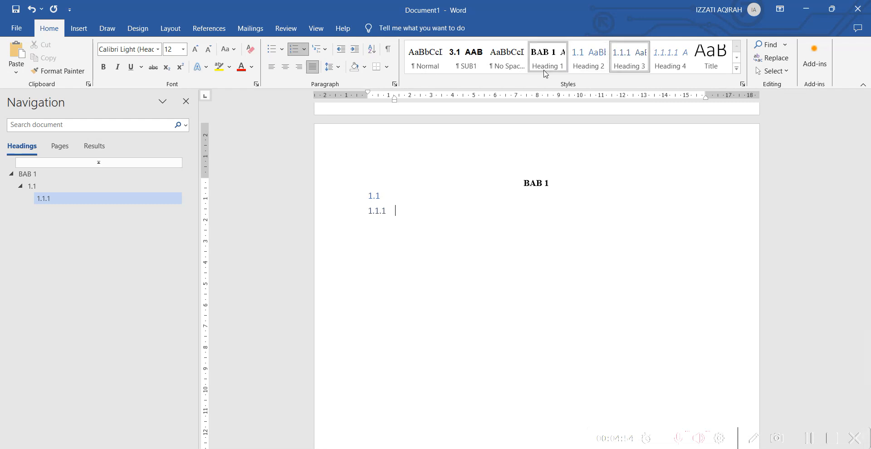
Replace the 1.1.1 line with chapter headings BAB 2, BAB 3 and BAB 4 in the Heading 1 style
click(561, 68)
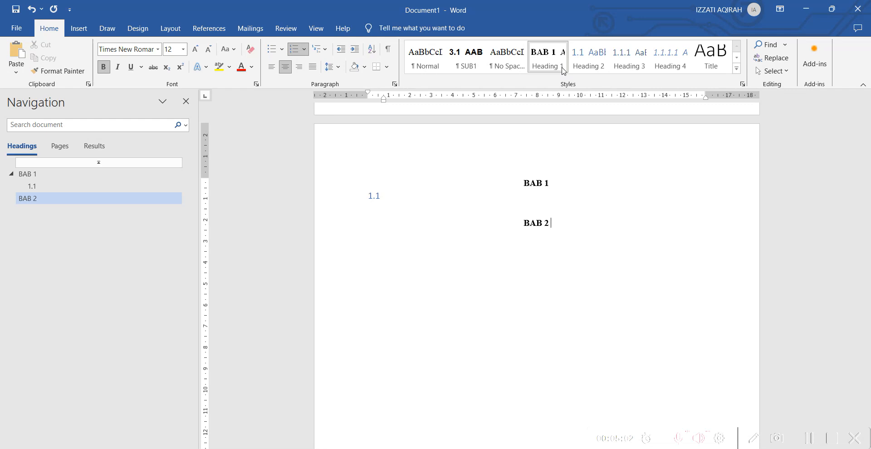
key(Return)
text(BAB 3)
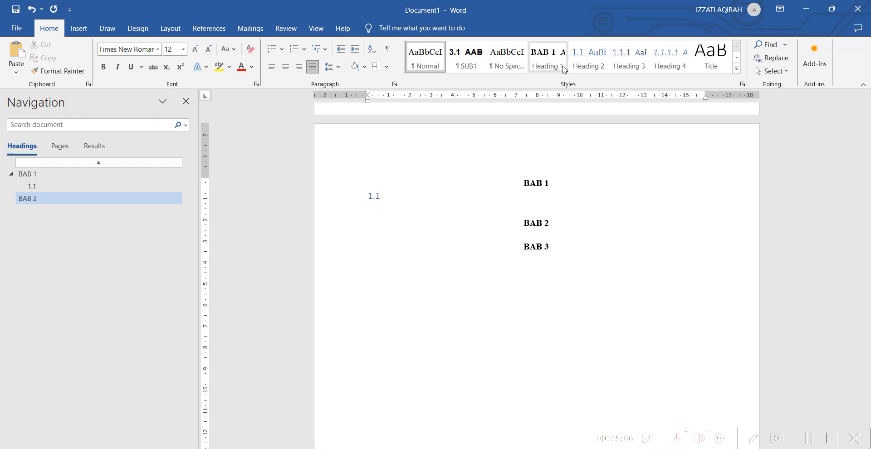
key(ctrl+z)
click(553, 60)
text(BAB 3)
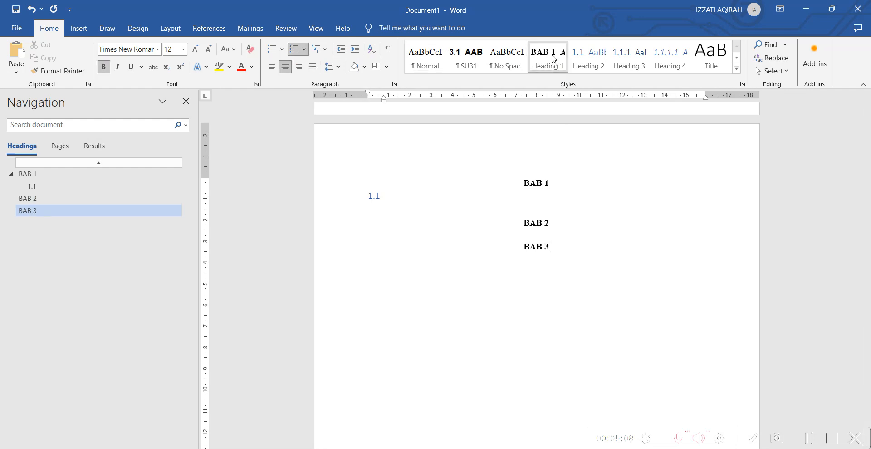
key(Return)
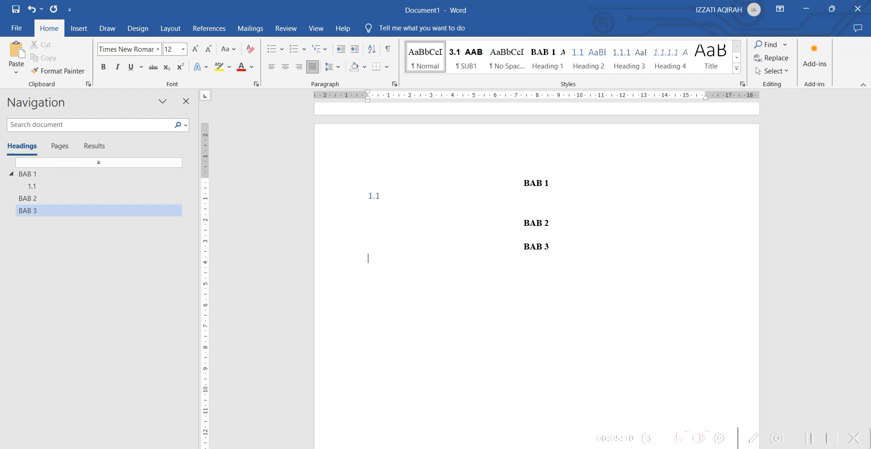
click(562, 68)
text(BAB 4)
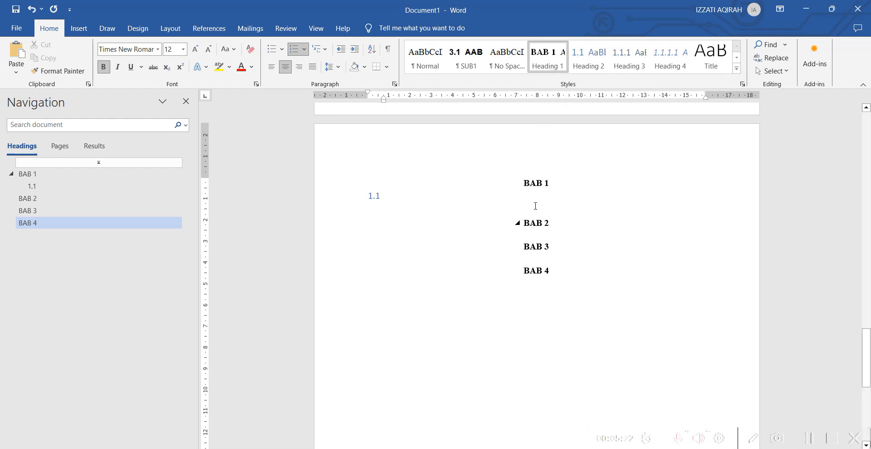
Give the 1.1 subheading under BAB 1 the title "PENGENALAN"
click(427, 201)
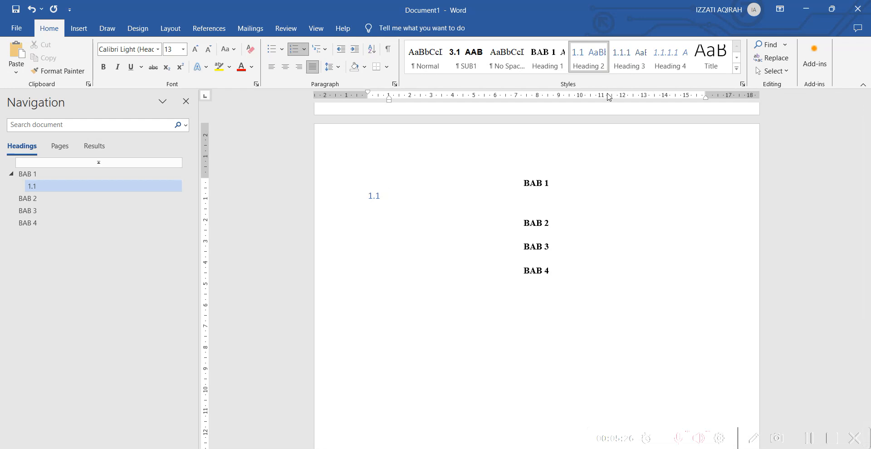
text(PENGENALAN)
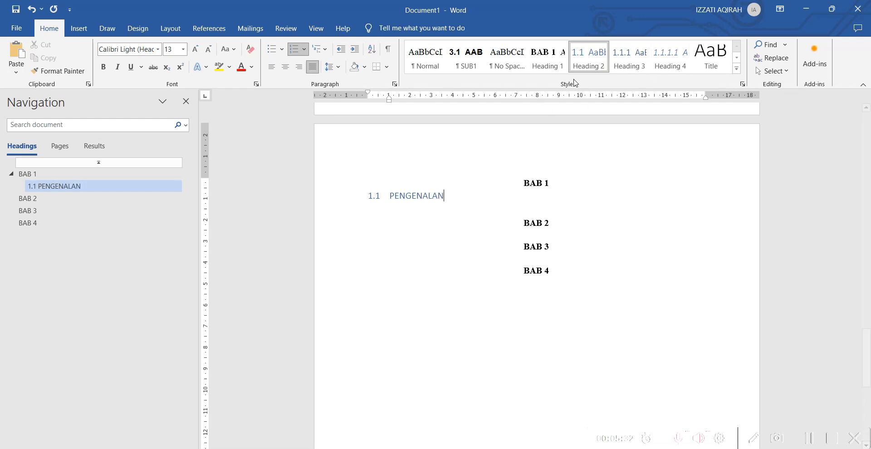
Modify the Heading 1 style to Arial, size 11, justified, with 1.5 line spacing
click(554, 188)
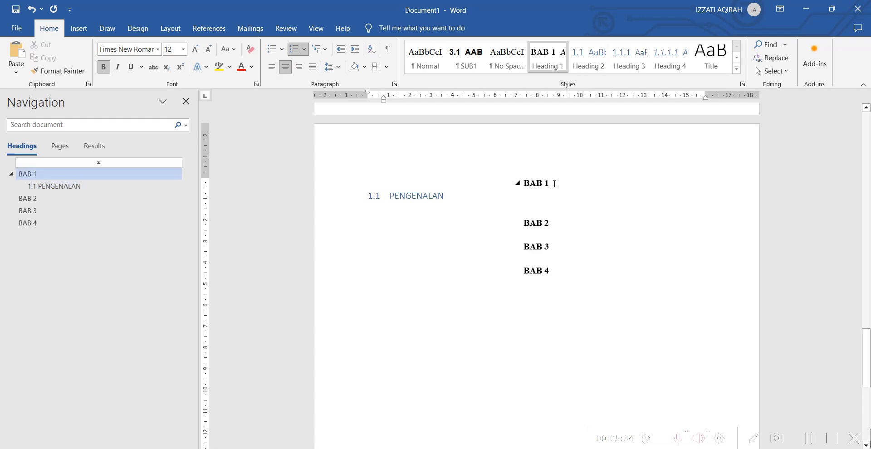
right_click(562, 75)
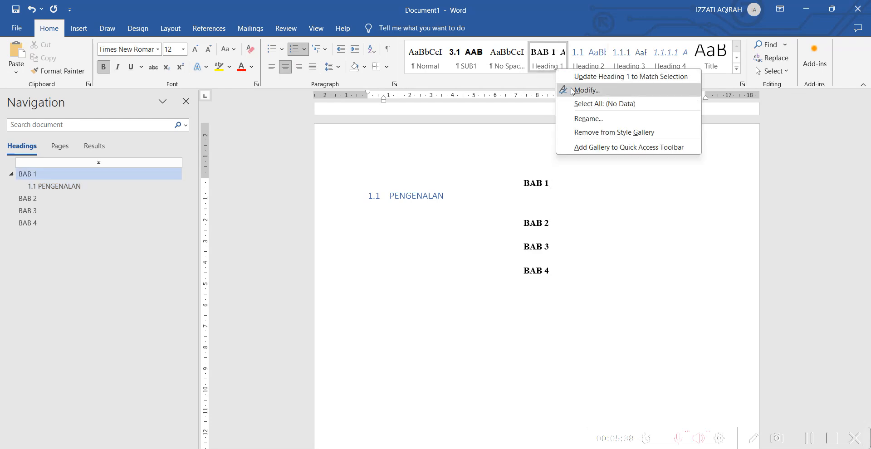
click(568, 89)
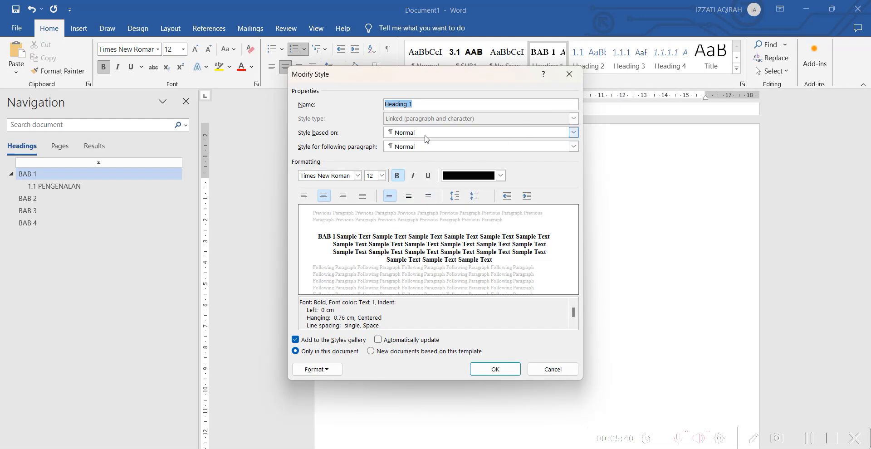
click(357, 176)
key(Down)
key(Down)
key(Down)
key(Return)
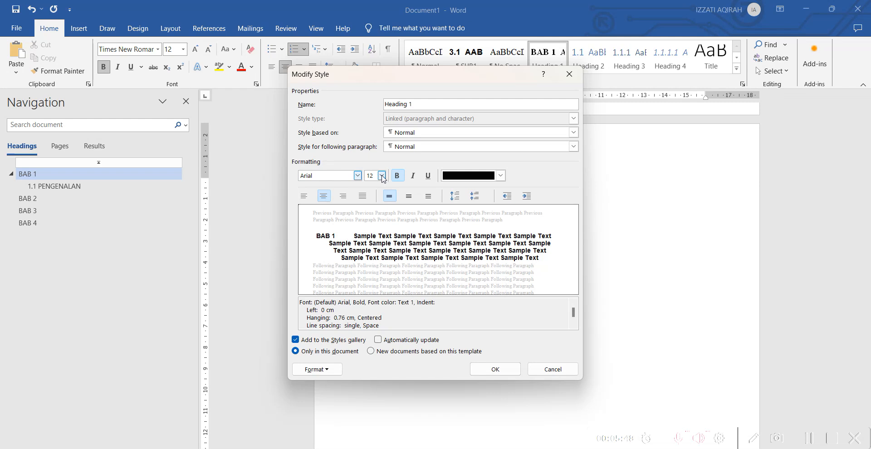
click(381, 176)
click(373, 208)
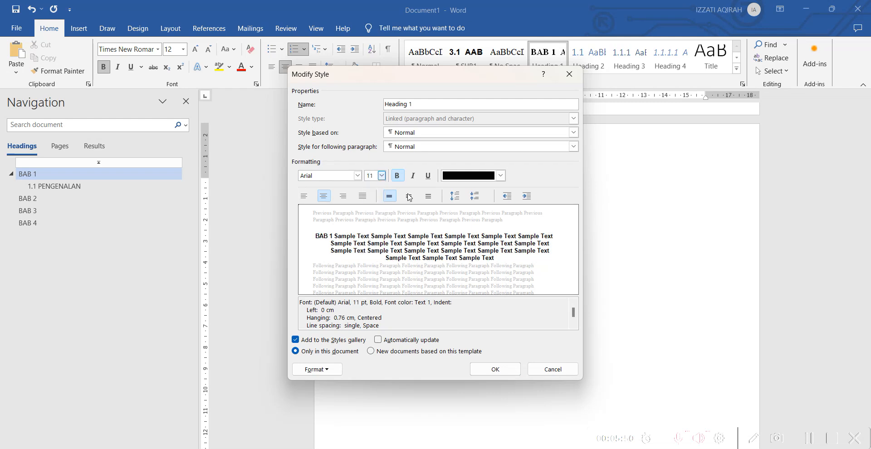
click(363, 196)
click(409, 196)
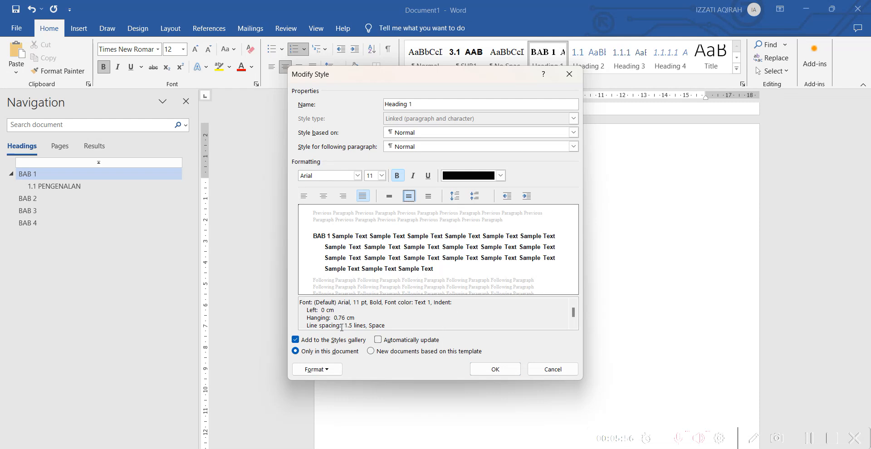
Review the Heading 1 style's detailed font settings, enable automatic updating and accept the style changes
click(328, 369)
click(348, 249)
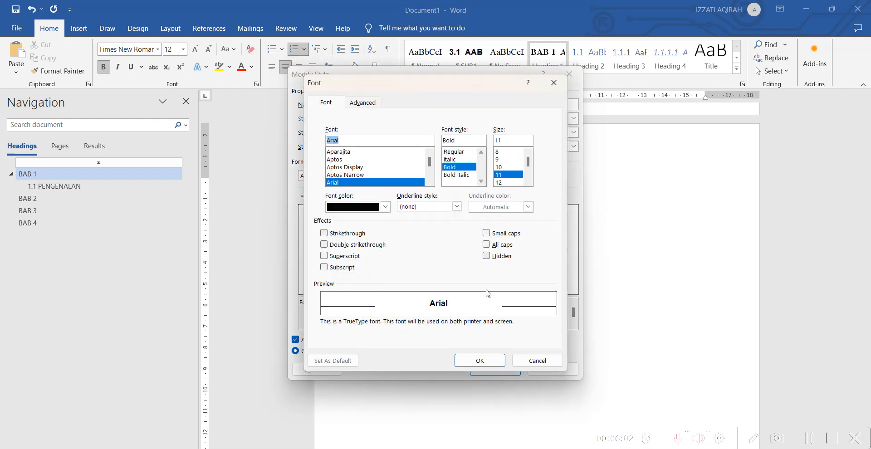
click(480, 360)
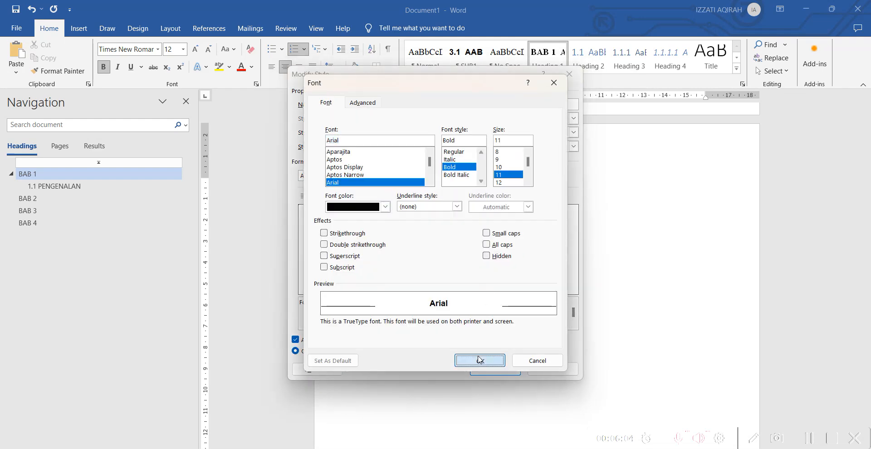
click(415, 340)
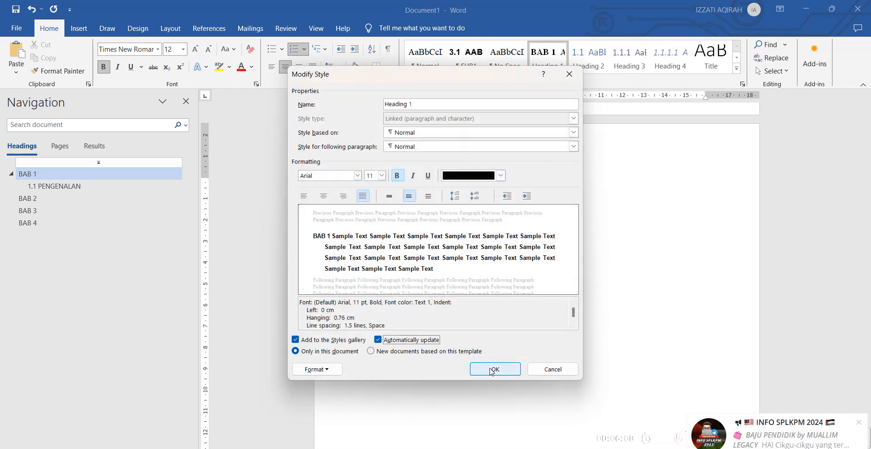
click(491, 370)
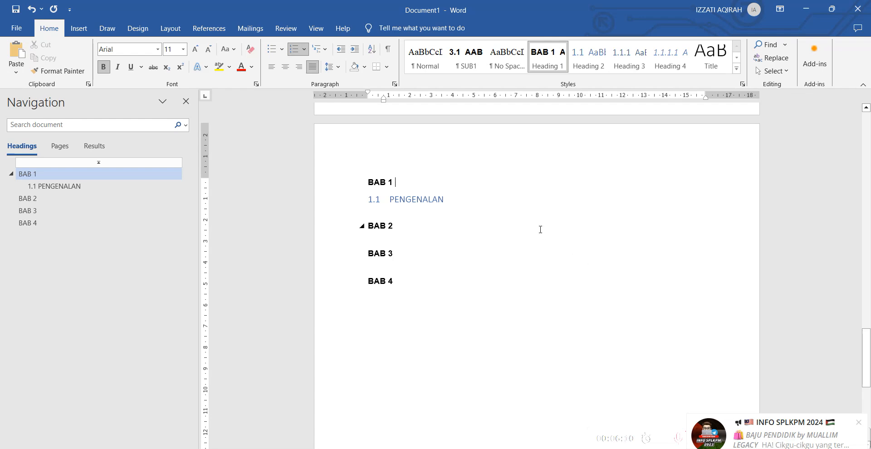
Change the Heading 1 style's alignment to centered, keeping 1.5 line spacing
right_click(562, 63)
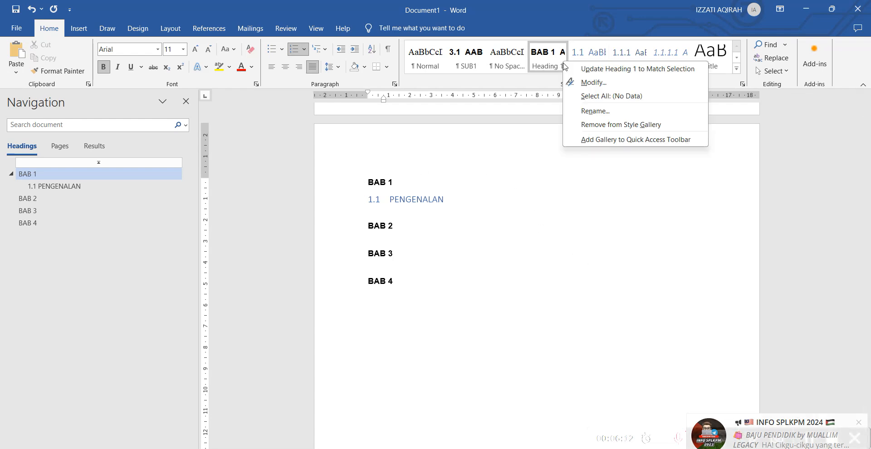
click(590, 82)
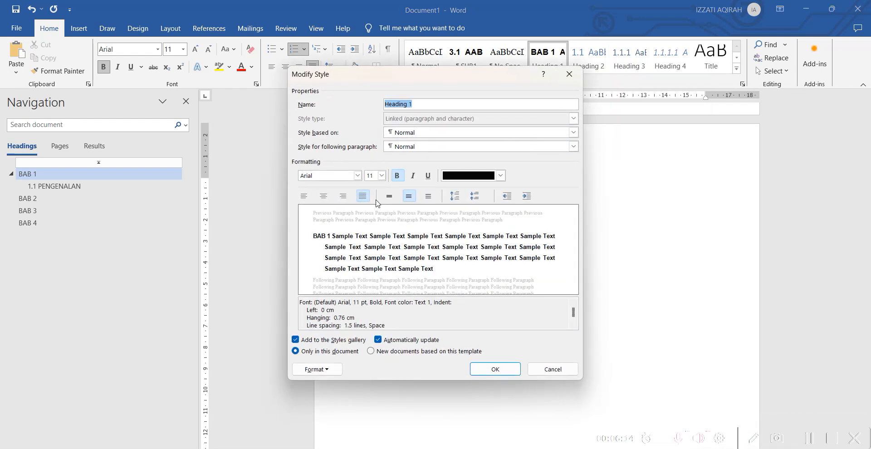
click(324, 195)
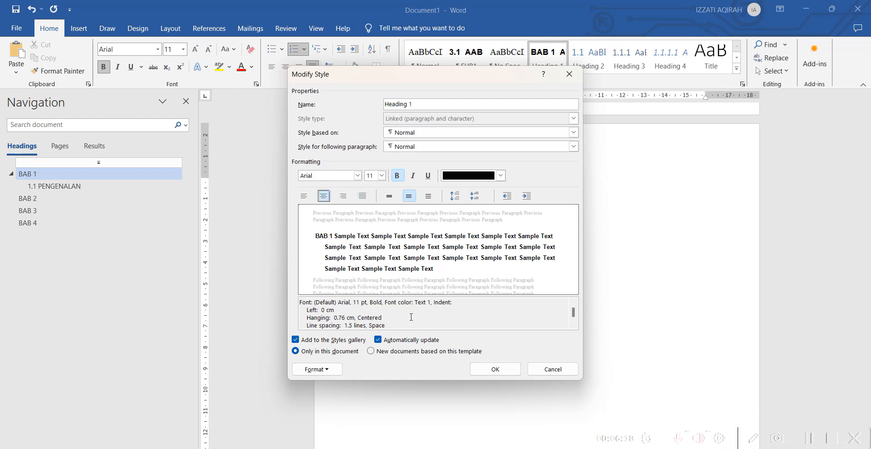
click(409, 200)
click(484, 370)
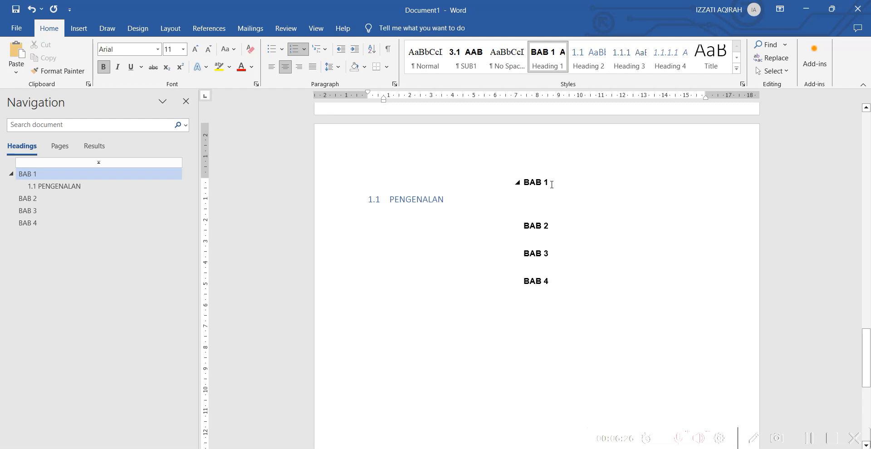
Apply Heading 2 to the BAB 1 line and set the Heading 2 style's font color to Automatic
click(585, 61)
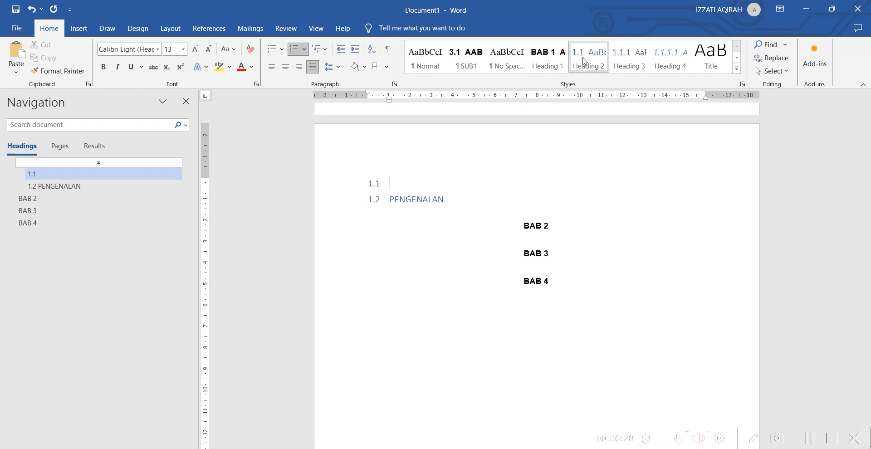
right_click(585, 61)
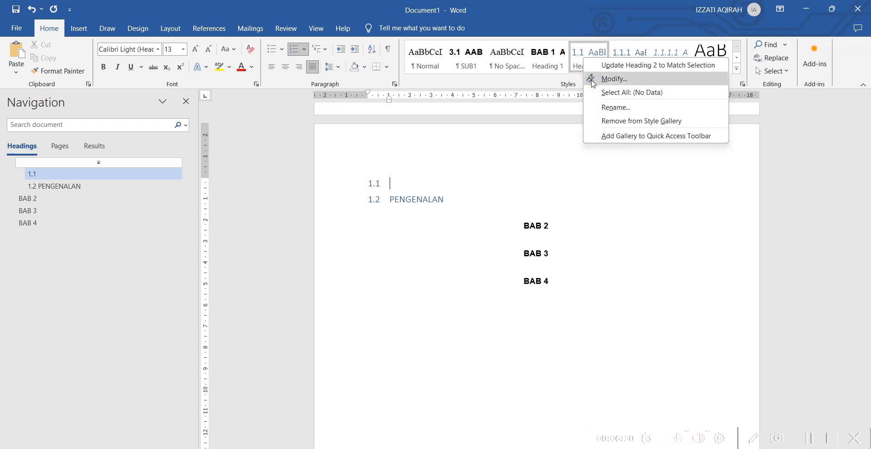
click(588, 78)
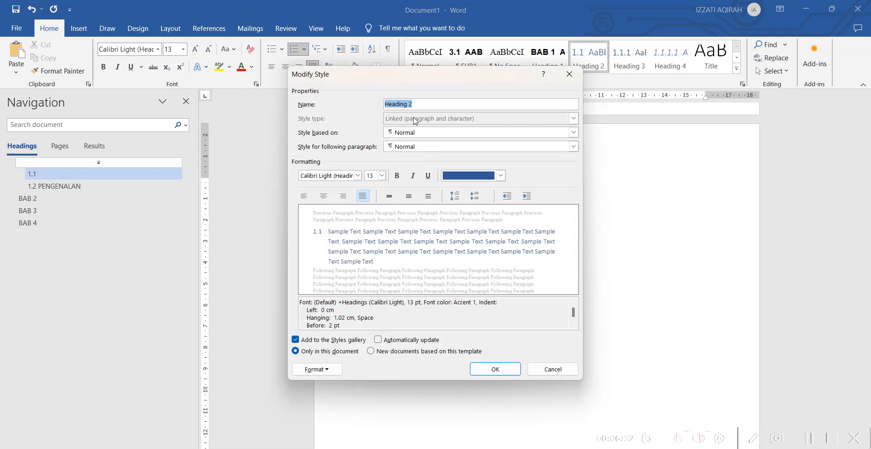
click(465, 177)
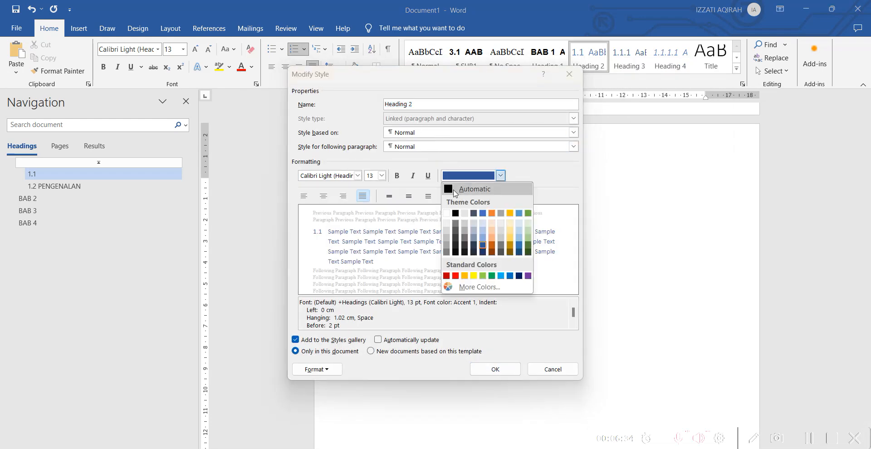
click(456, 191)
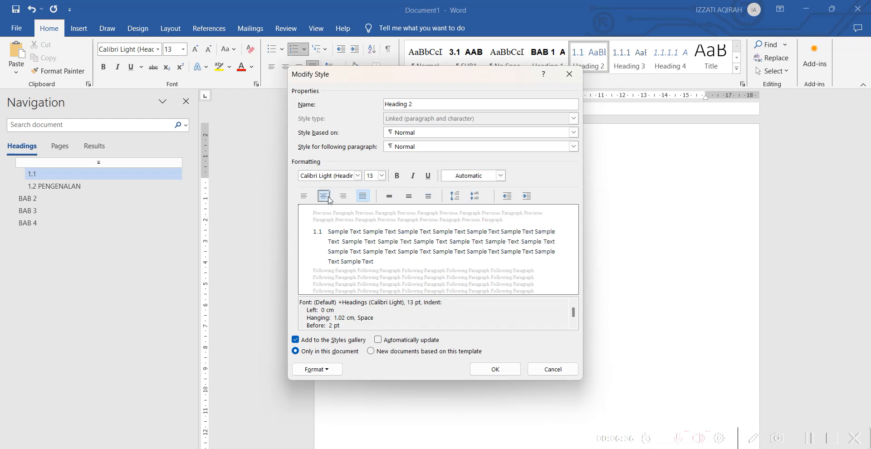
Set the Heading 2 style to Arial, size 11, centered, with 1.5 line spacing and automatic updating, and accept it
click(357, 176)
click(344, 214)
click(382, 176)
click(368, 209)
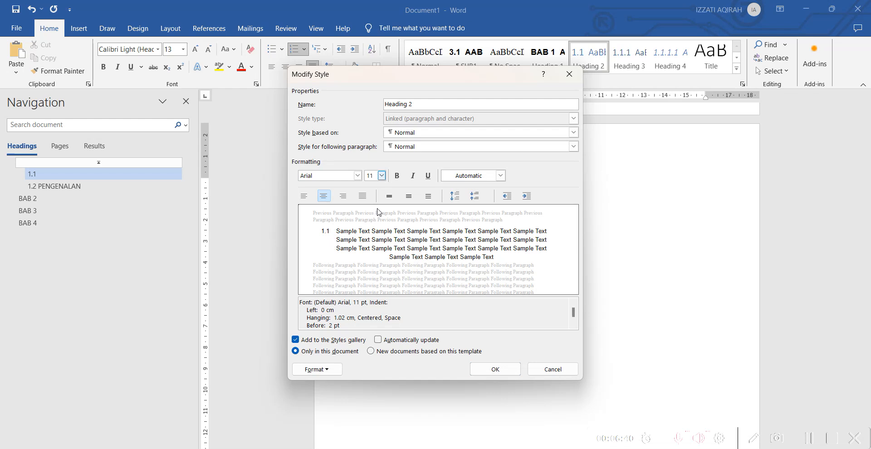
click(409, 198)
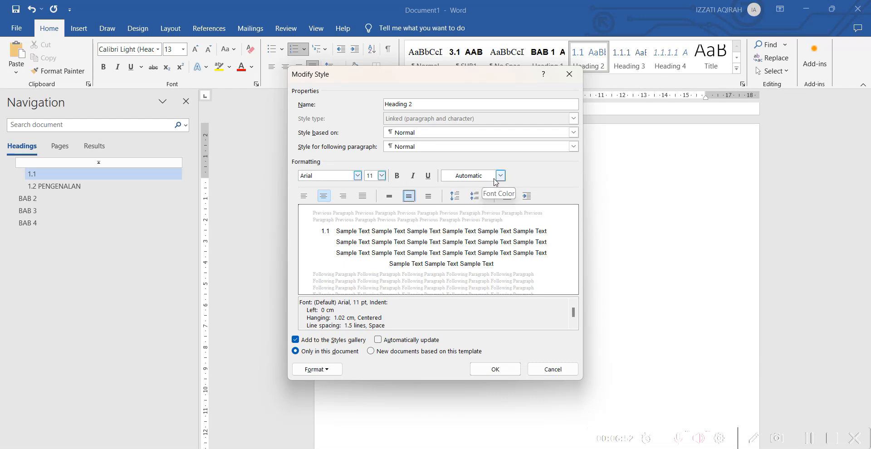
click(397, 344)
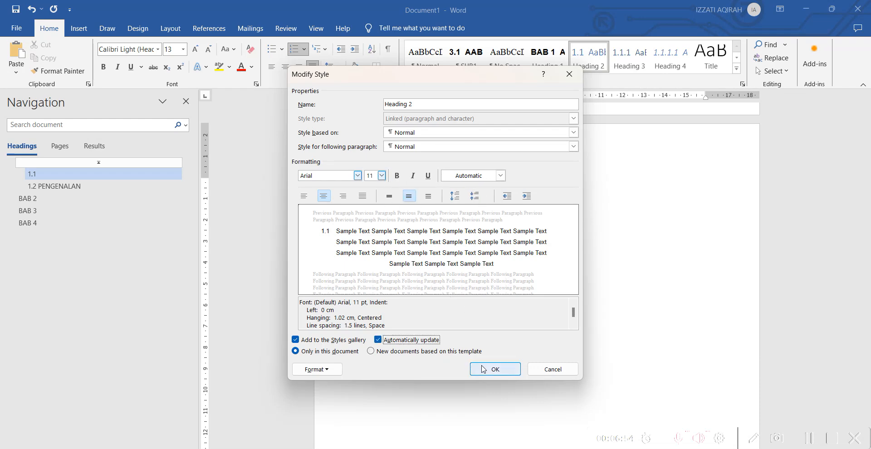
click(483, 366)
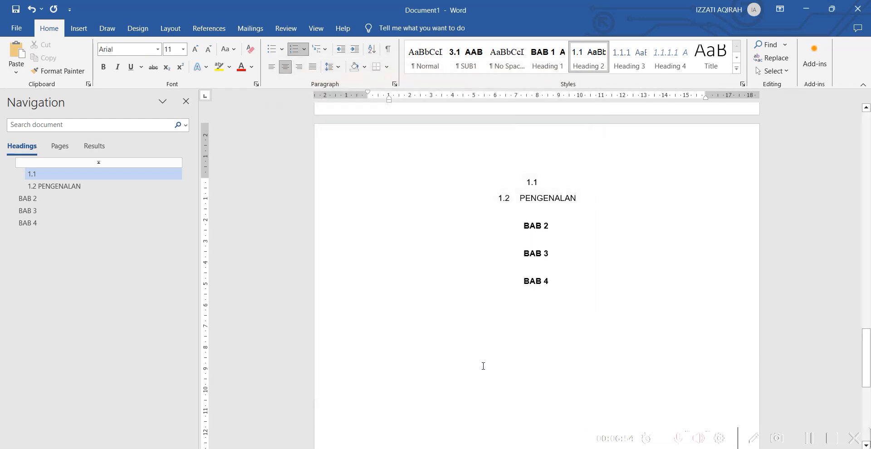
click(554, 200)
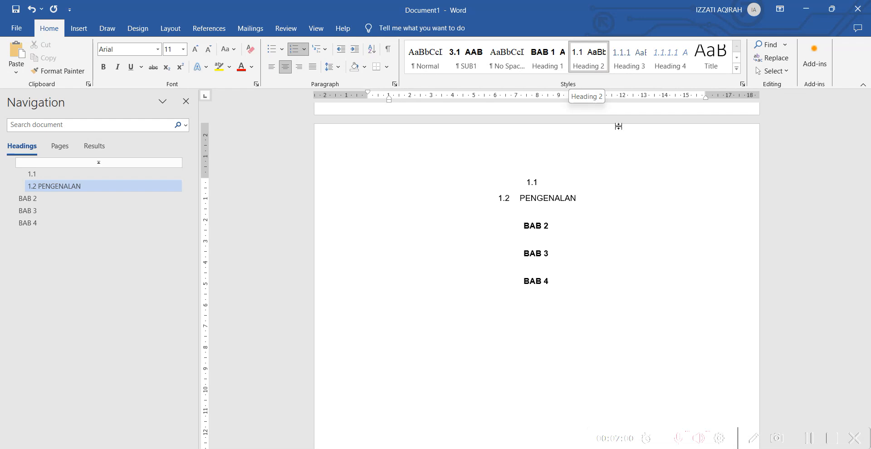
scroll(604, 182, up, 3)
scroll(601, 188, up, 3)
scroll(597, 194, down, 3)
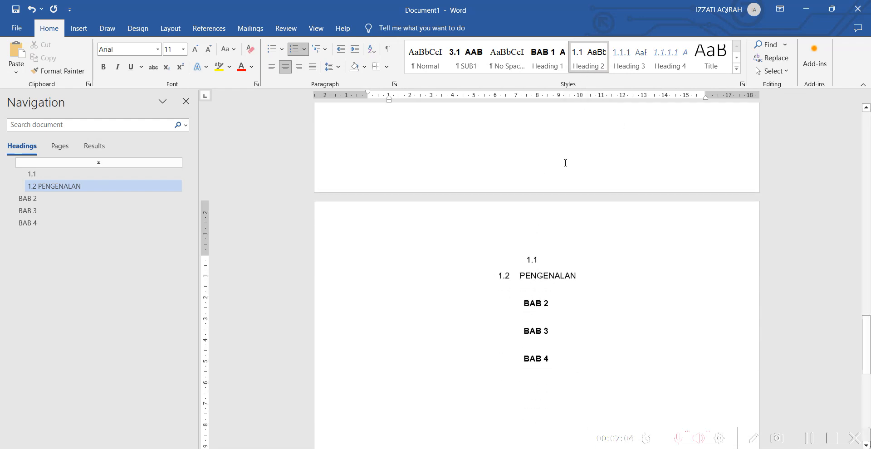
Modify the Heading 2 style so its alignment is justified instead of centered, and accept the change
right_click(588, 57)
click(616, 76)
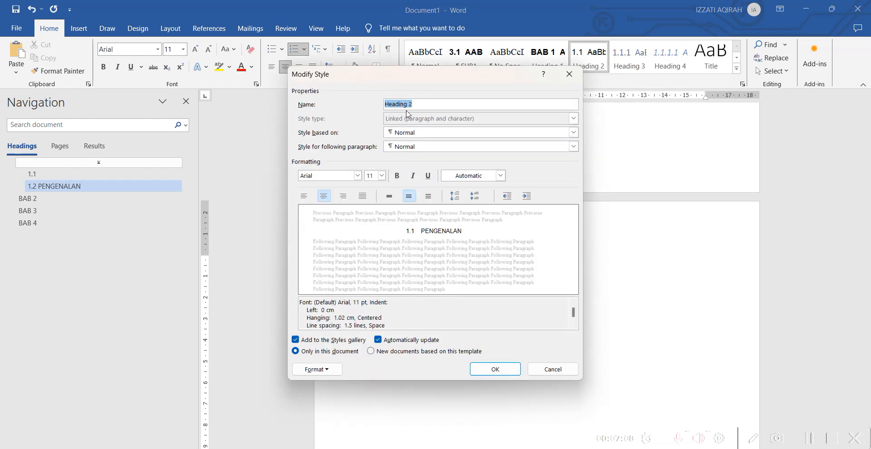
click(324, 198)
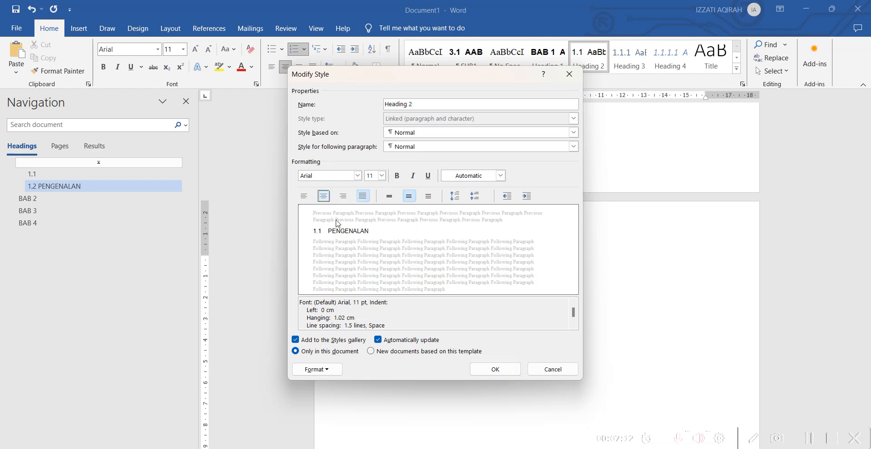
click(502, 368)
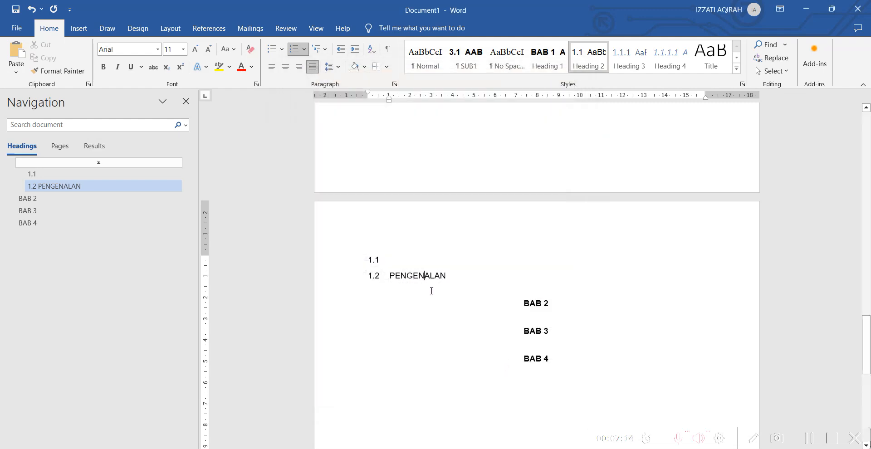
Add an empty line below the blank 1.1 heading, remove that heading's number and apply Heading 1 to it
click(396, 263)
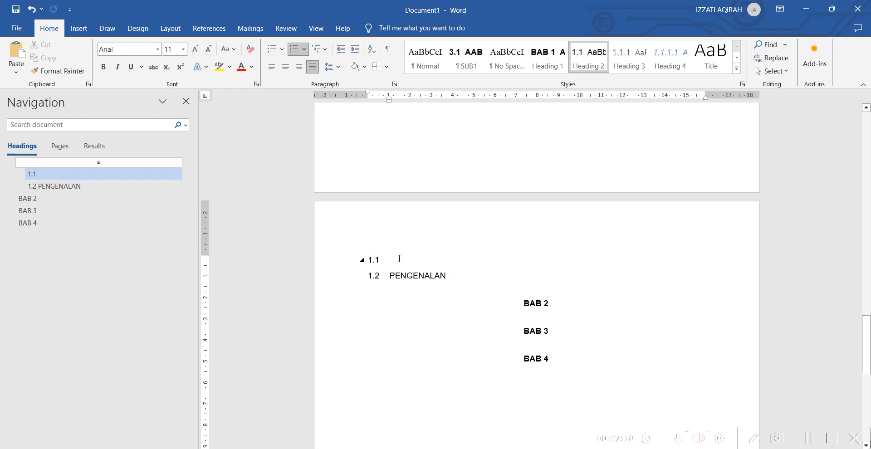
key(Return)
click(366, 253)
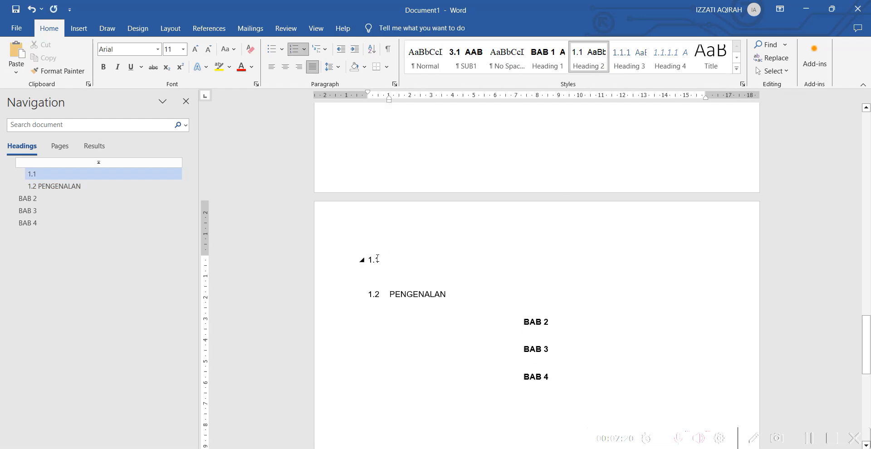
key(Return)
key(BackSpace)
key(BackSpace)
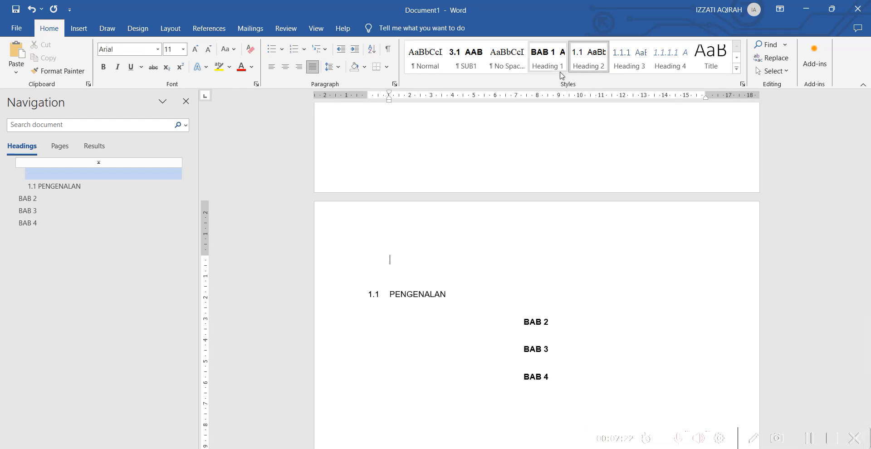
click(566, 73)
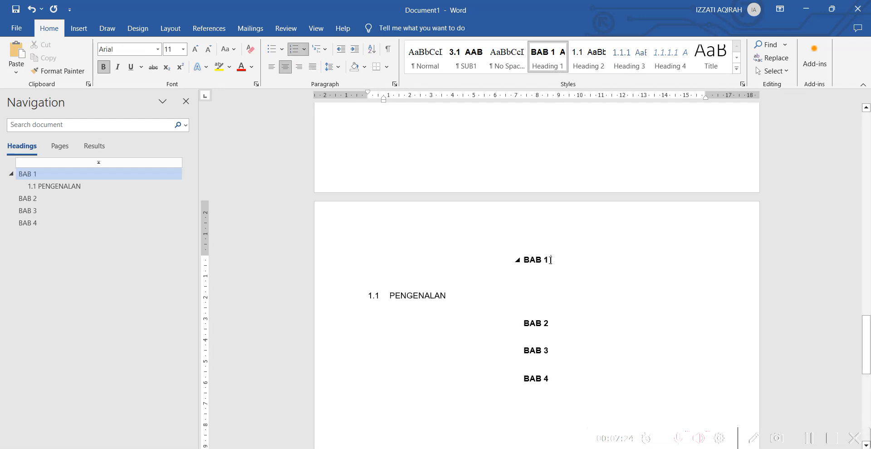
Enter the chapter title PENGENALAN in the Title style on the empty line below BAB 1
click(410, 296)
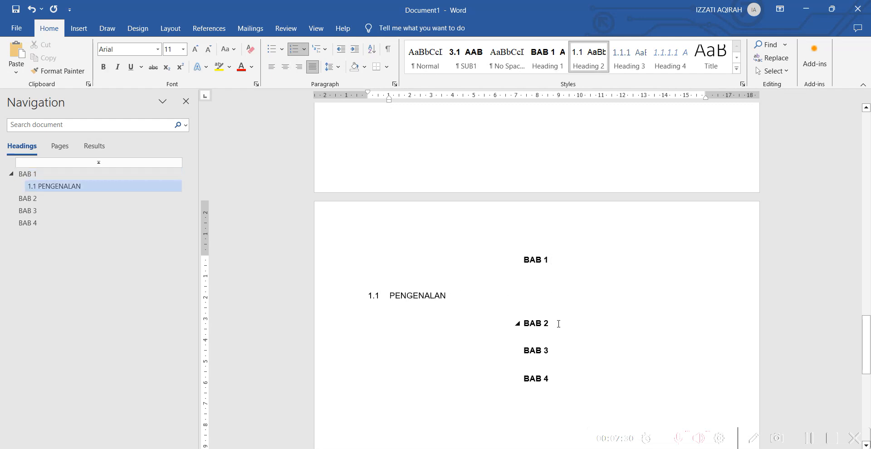
click(536, 274)
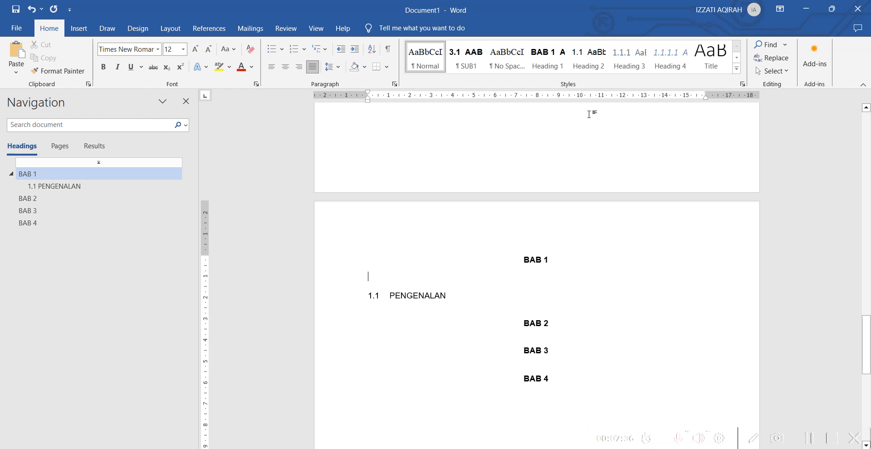
click(710, 63)
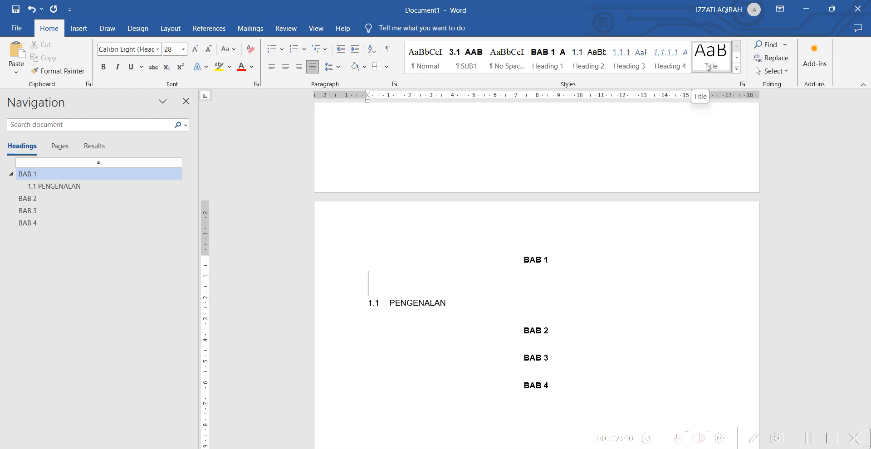
text(PENGENALAN)
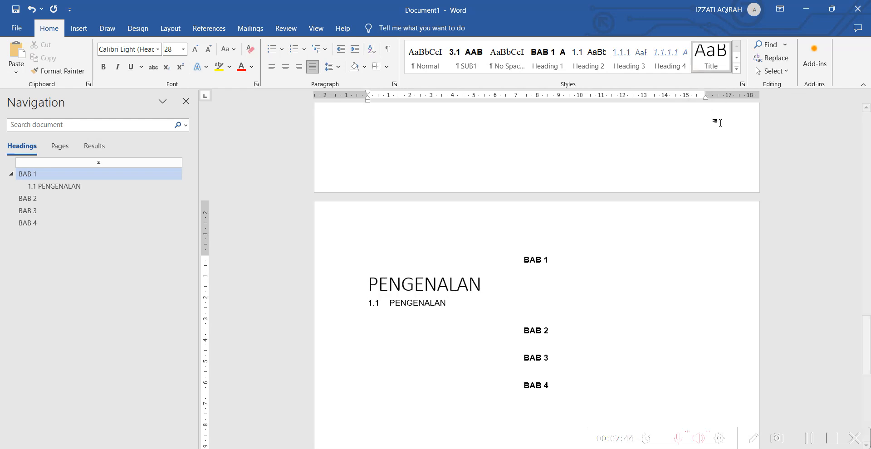
Modify the Title style's font to Arial, size 11, bold, with the Automatic font color
drag(494, 280, 345, 282)
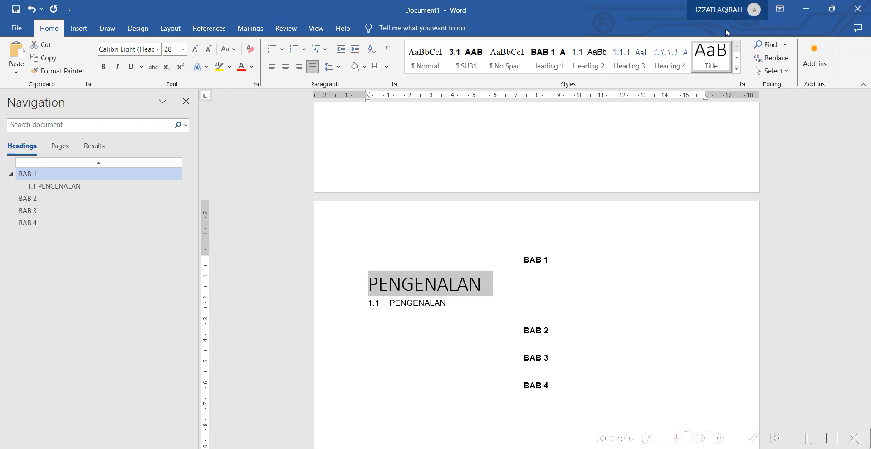
right_click(724, 63)
click(738, 84)
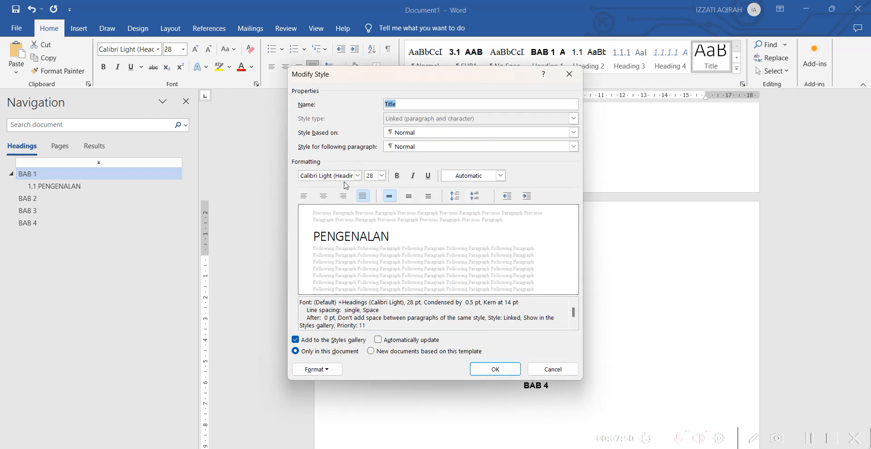
click(358, 176)
click(368, 197)
click(382, 175)
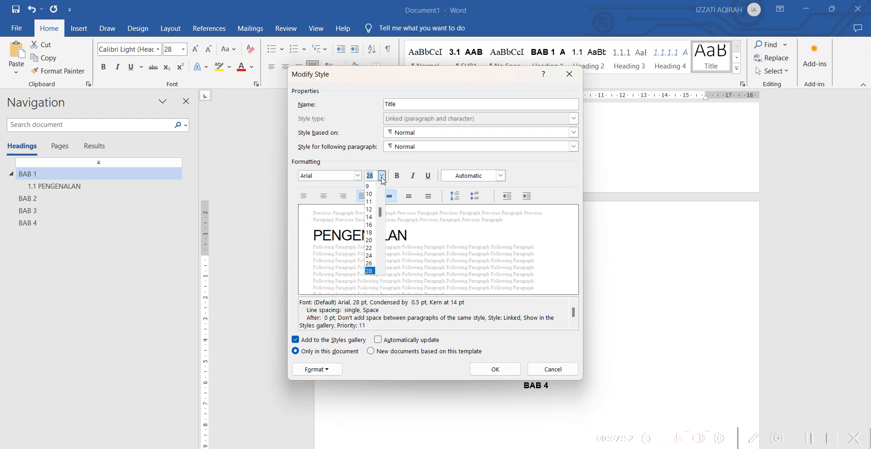
click(371, 202)
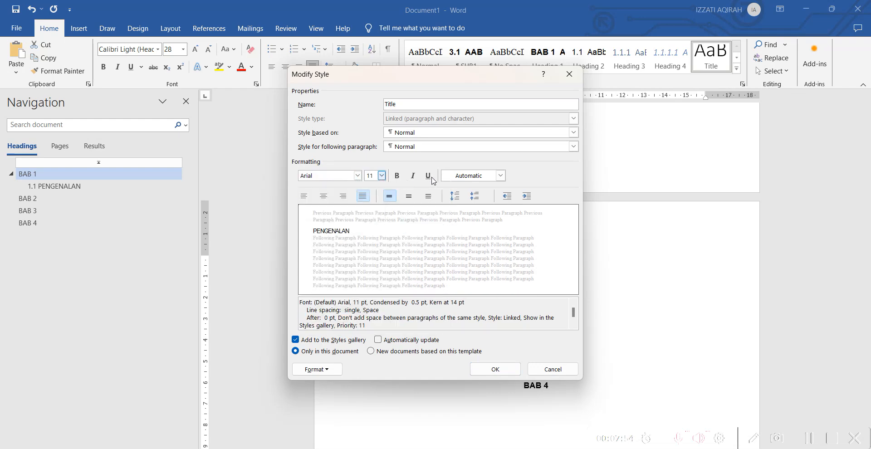
click(398, 176)
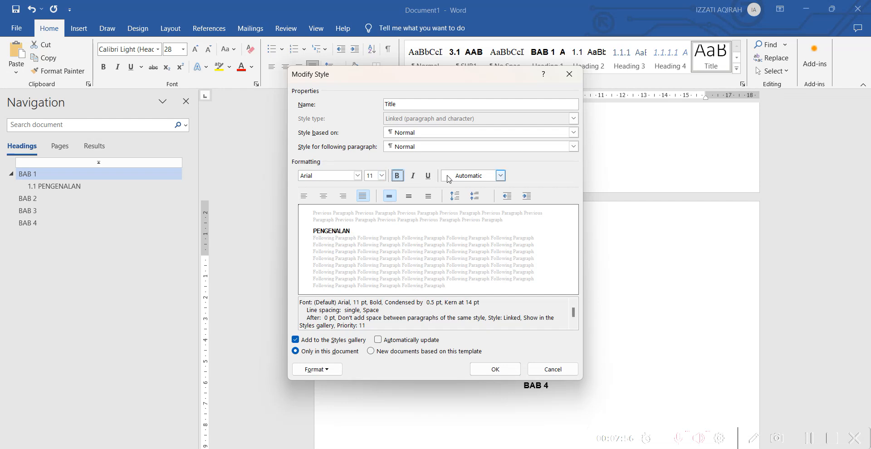
click(500, 176)
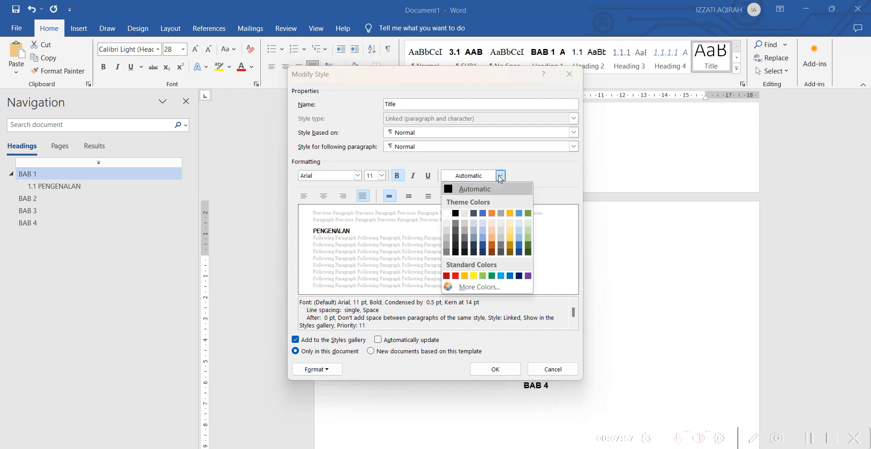
click(479, 187)
Set the Title style to centered with 1.5 line spacing and automatic updating, and accept the style changes
click(324, 195)
click(410, 197)
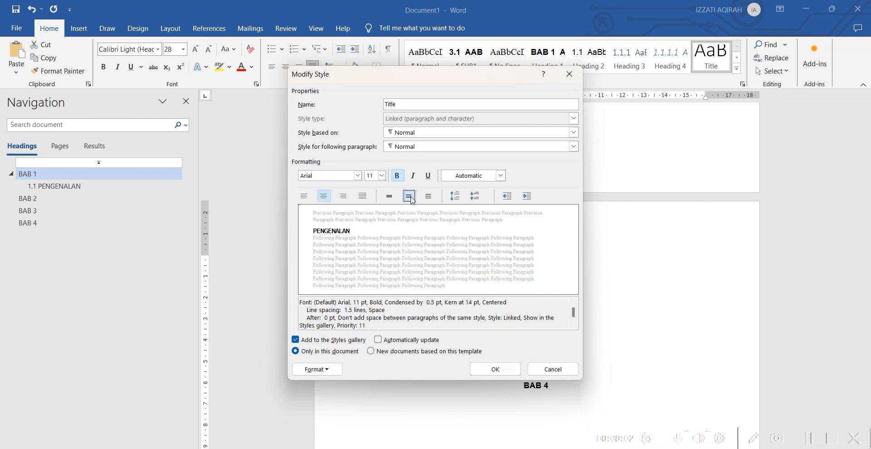
click(324, 196)
click(323, 196)
click(408, 196)
click(393, 339)
click(495, 369)
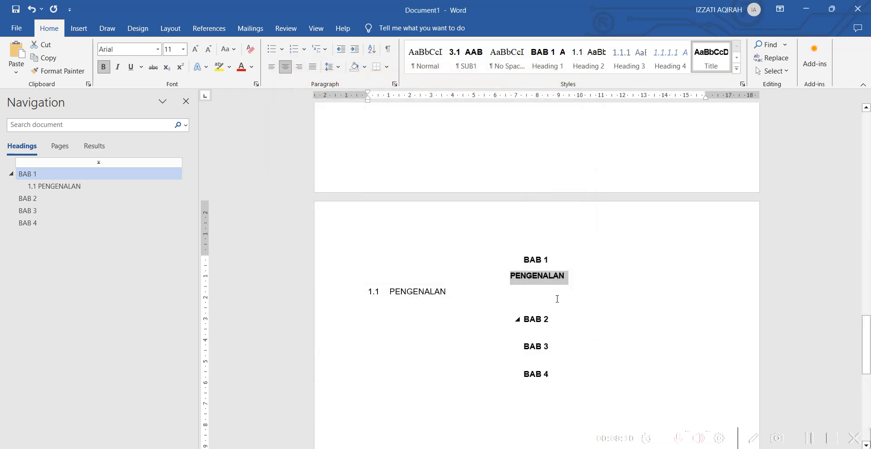
Insert one blank line between BAB 1 and the chapter title PENGENALAN
click(574, 278)
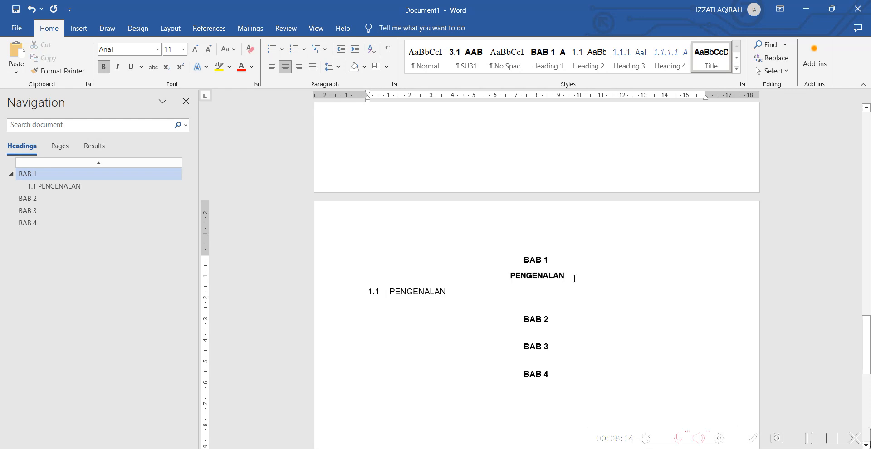
click(557, 260)
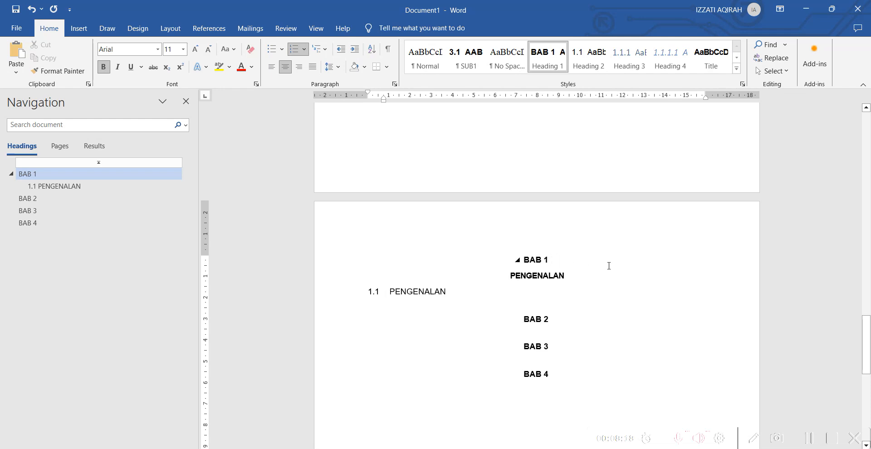
key(Return)
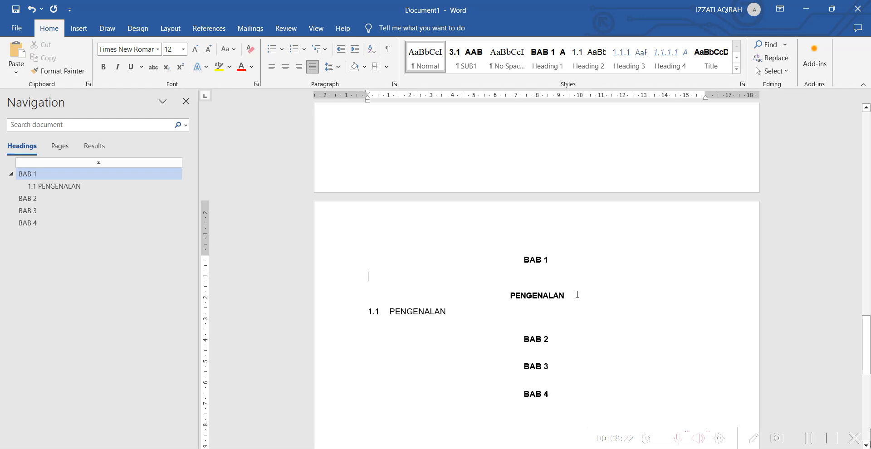
key(Return)
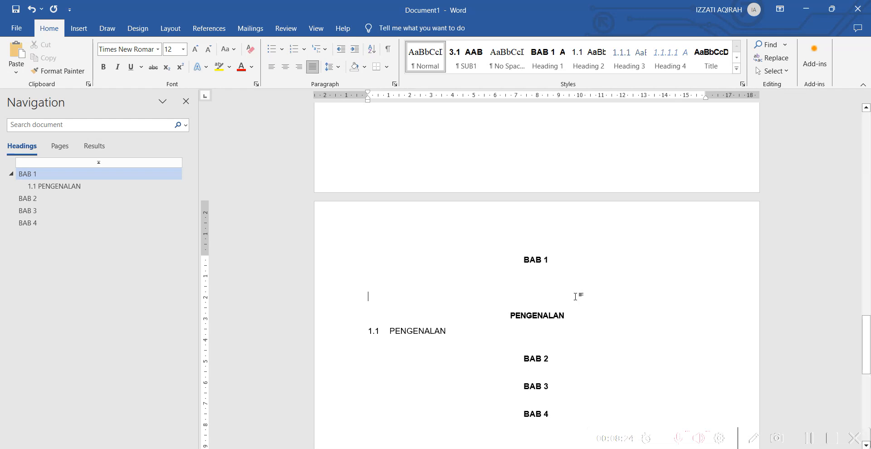
key(BackSpace)
click(581, 293)
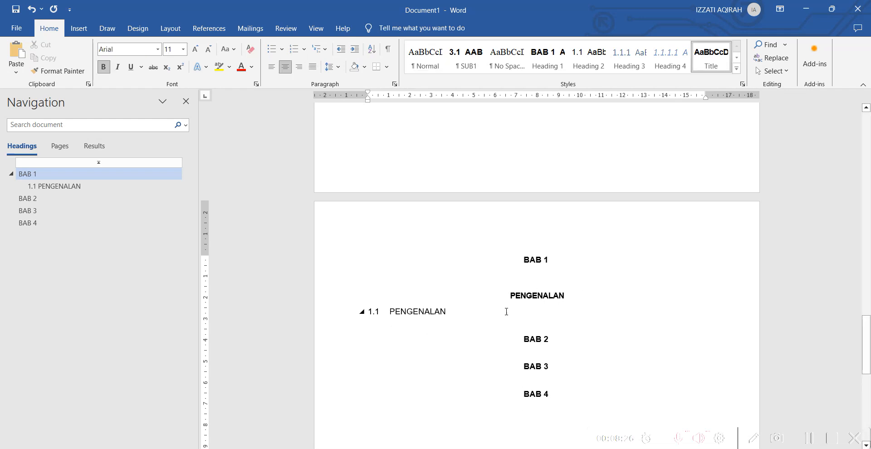
Add the chapter title KAJIAN LITERATUR in the Title style on a new line below BAB 2
click(530, 319)
click(563, 341)
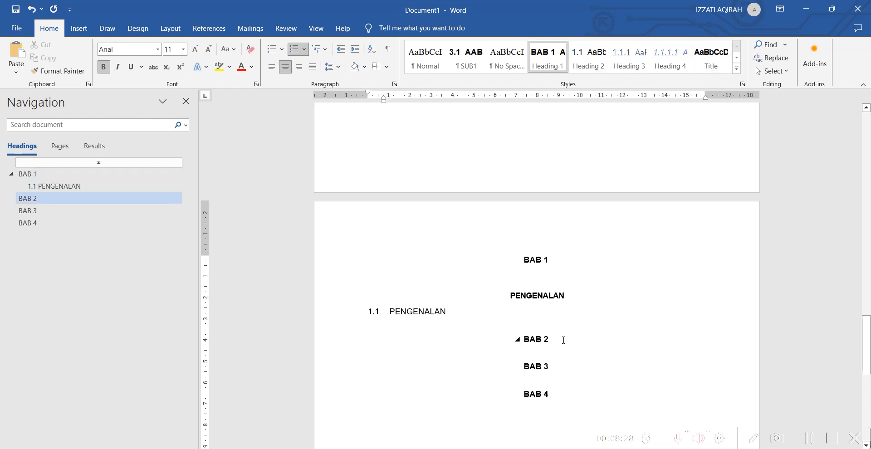
key(Return)
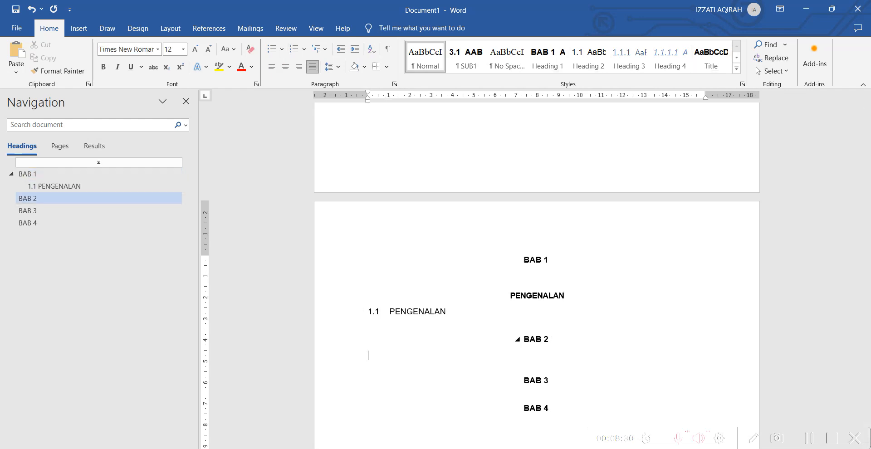
click(725, 57)
text(KAJK)
key(BackSpace)
text(IAN LITA)
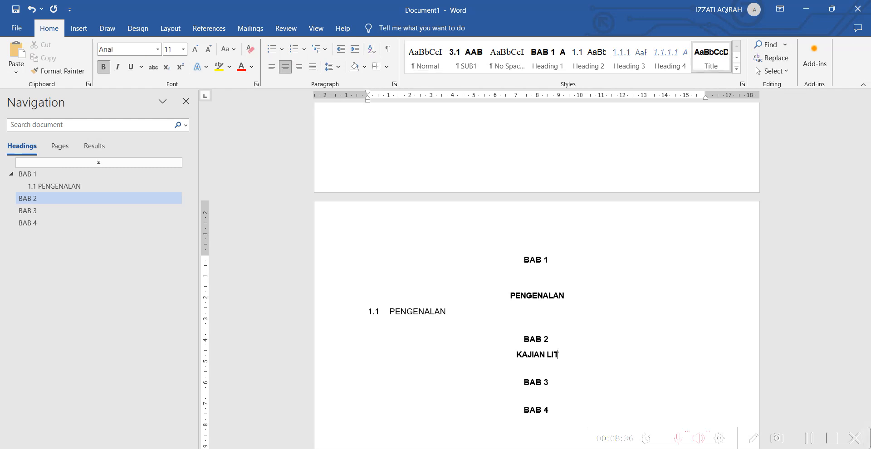
key(BackSpace)
text(ERATUR)
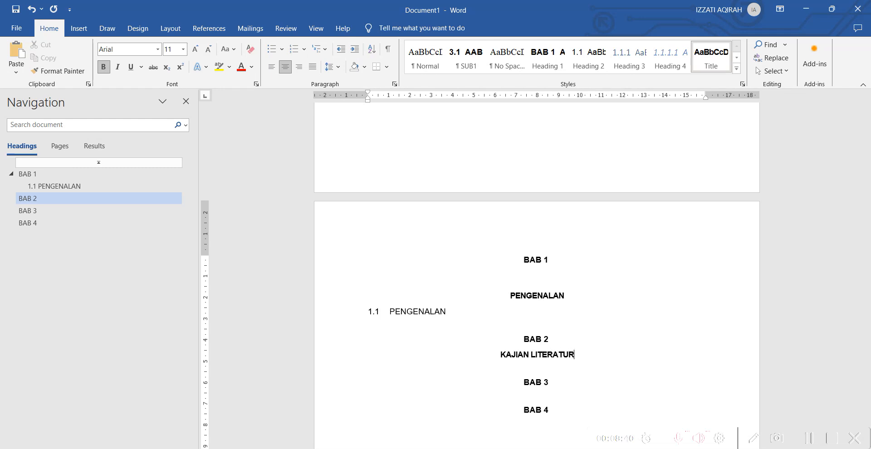
Add two Heading 2 subchapters below KAJIAN LITERATUR, named PENGENALAN and KAJIAN LEPAS
key(Return)
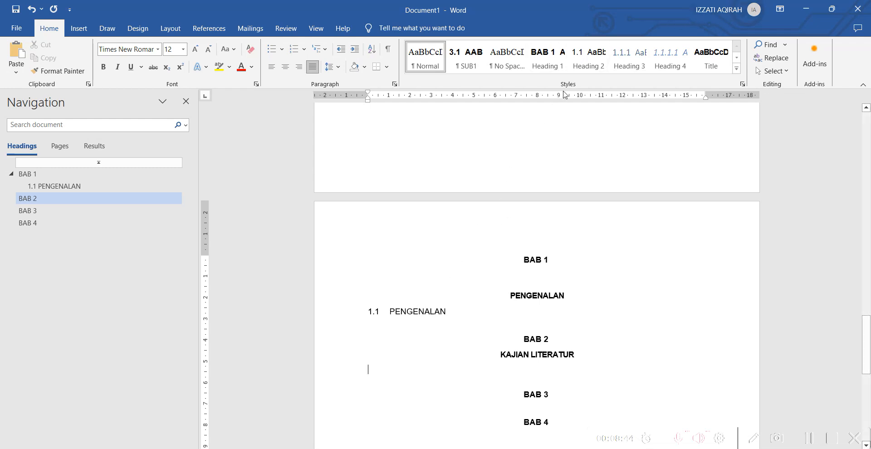
click(586, 66)
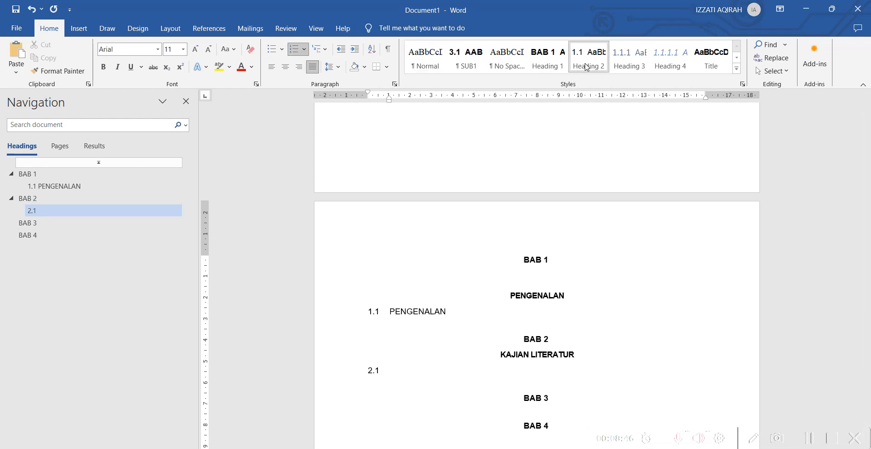
text(PENGENALAN)
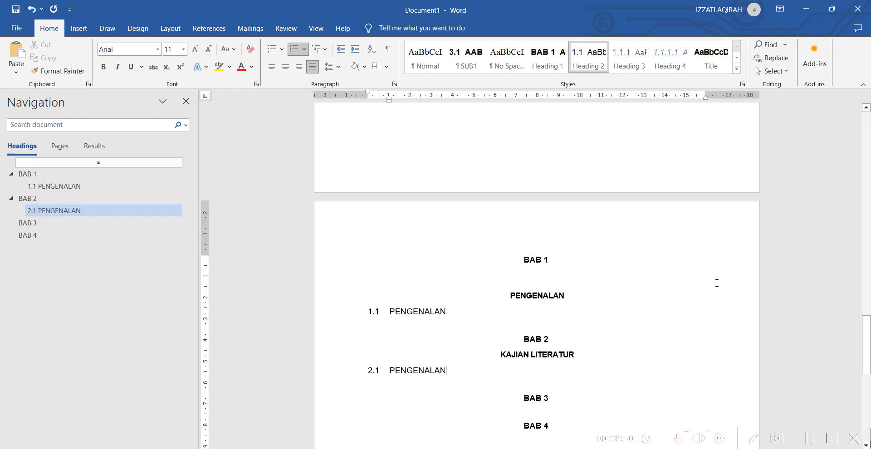
key(Return)
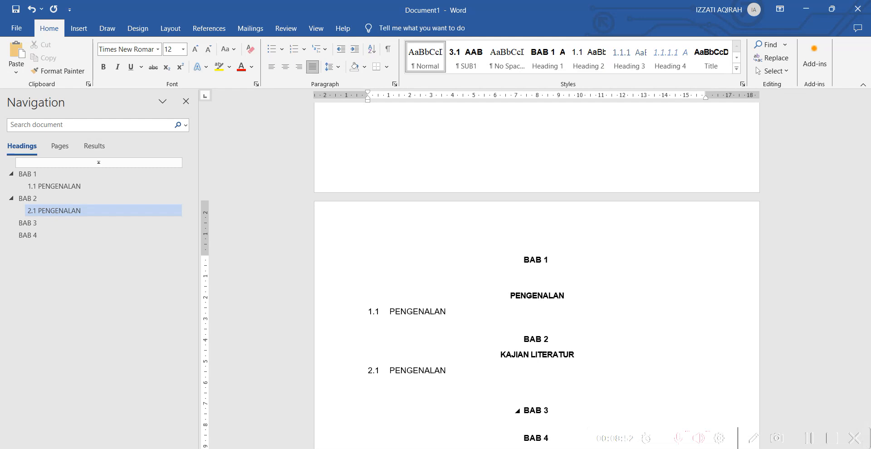
click(588, 57)
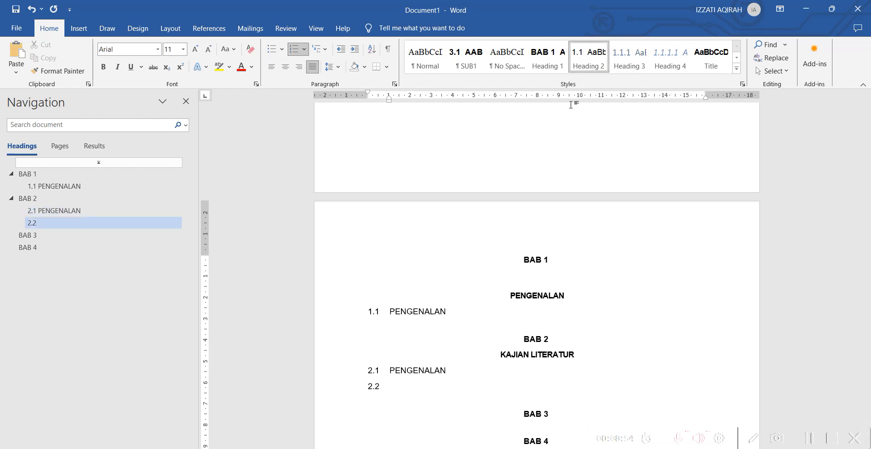
text(KAJIAN LEPAS)
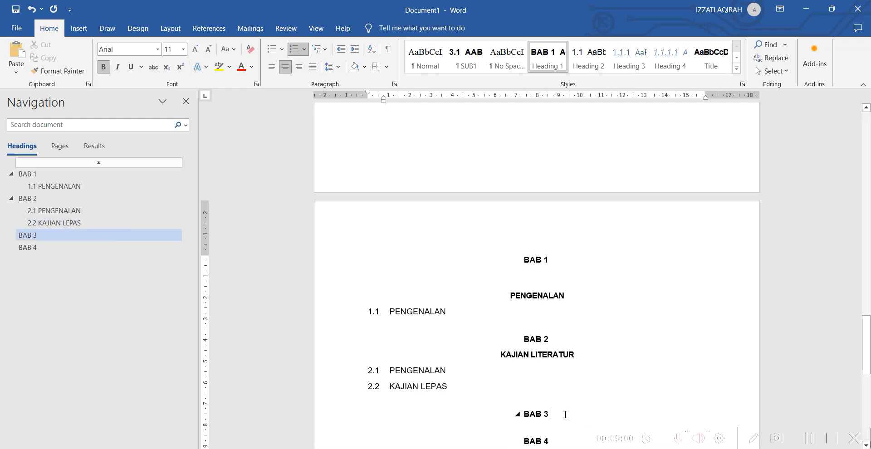
Add the chapter title METODOLOGI in the Title style on a new line below BAB 3
key(Return)
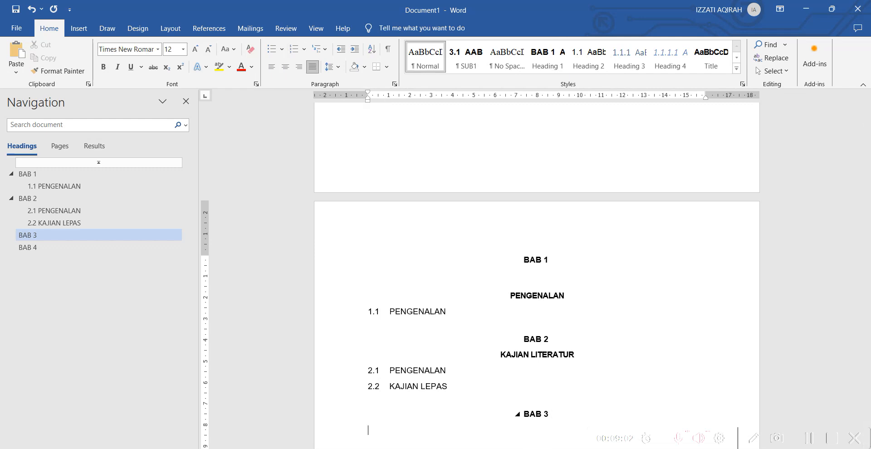
scroll(655, 383, down, 5)
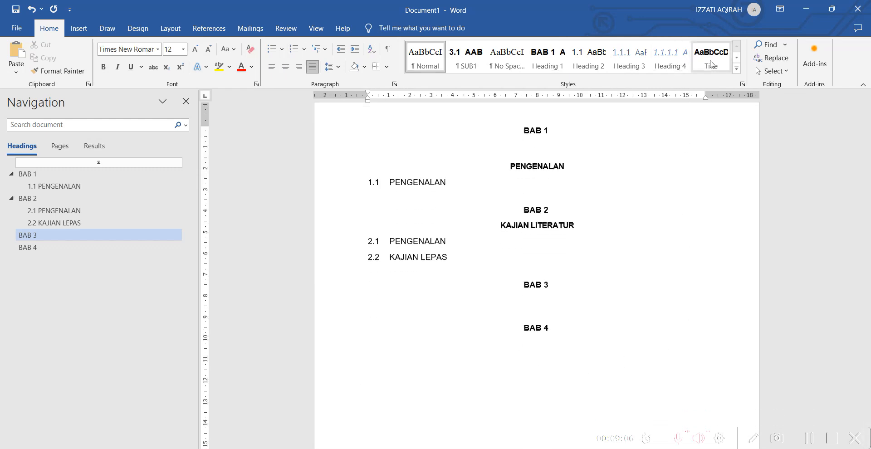
click(548, 63)
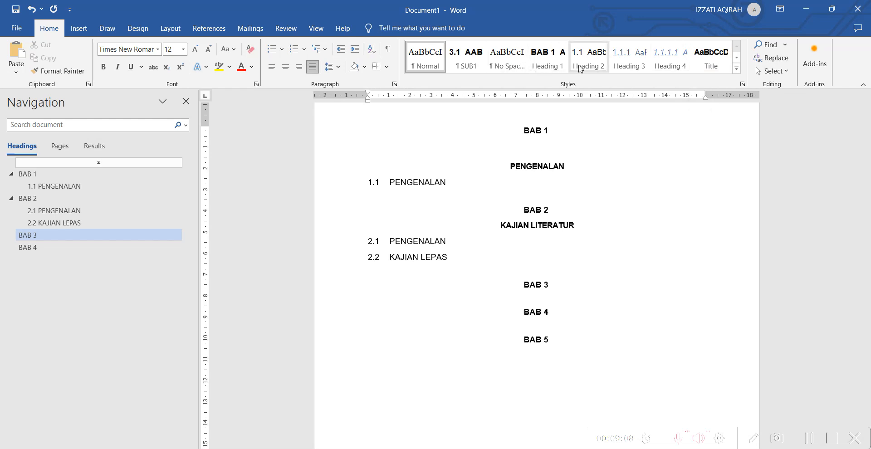
click(722, 66)
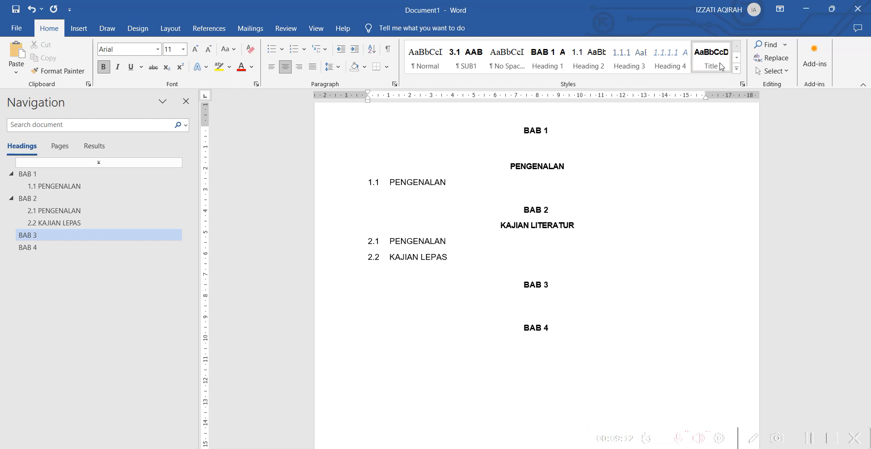
text(METODOLOGI)
key(Return)
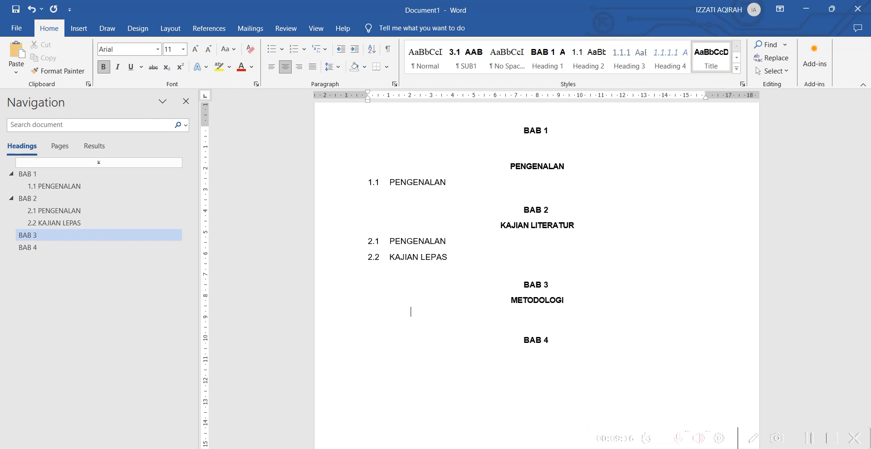
Add a Heading 2 subchapter named PENGENALAN below METODOLOGI
click(595, 57)
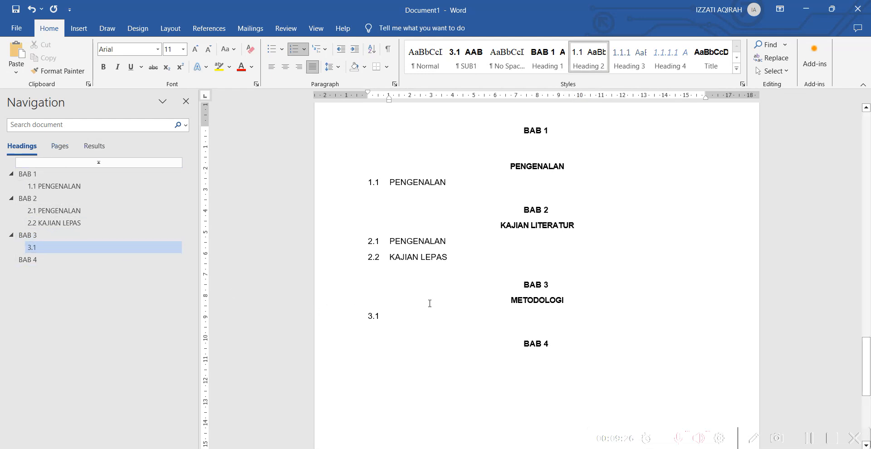
text(PENEG)
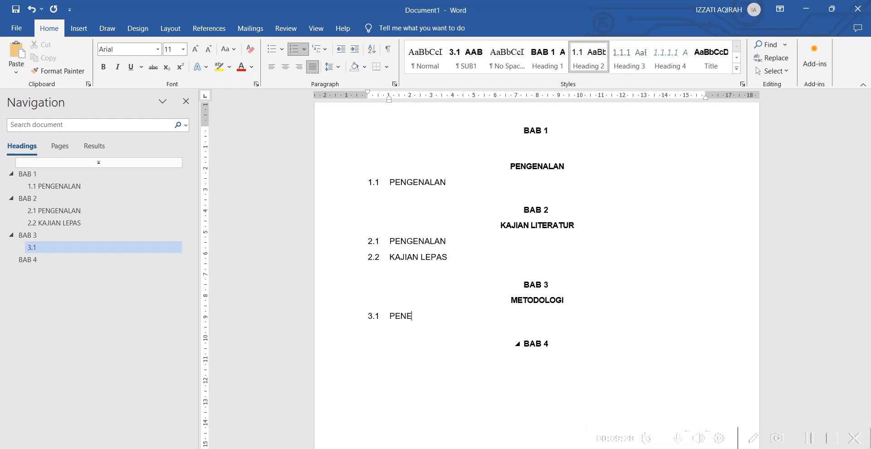
key(BackSpace)
key(BackSpace)
text(GENALAN)
Add the chapter title DAPATAN DAN ANALISIS in the Title style on a new line below BAB 4
click(559, 342)
key(Return)
text(DAT)
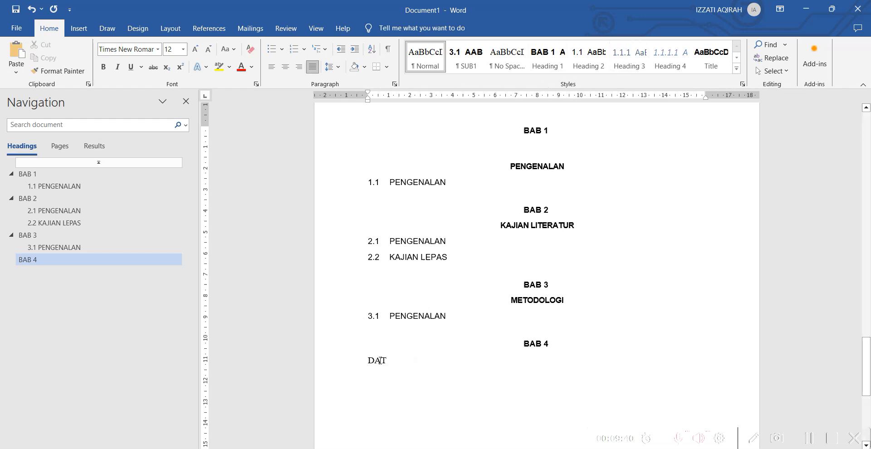
drag(388, 360, 367, 361)
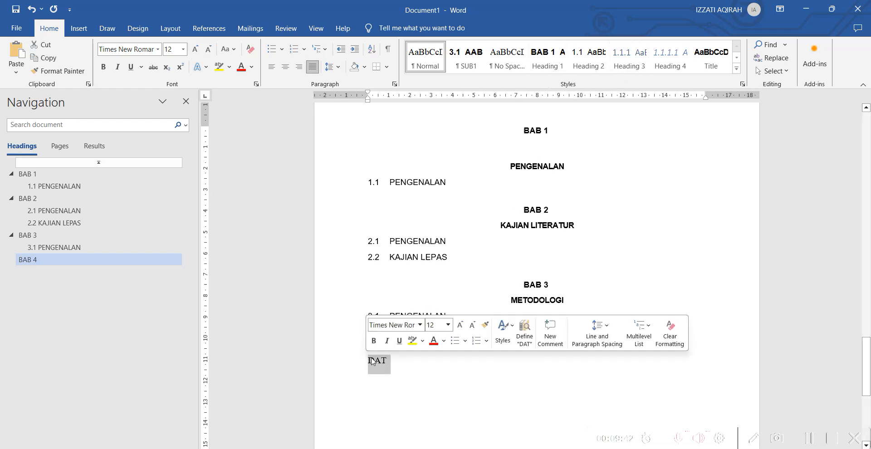
click(715, 68)
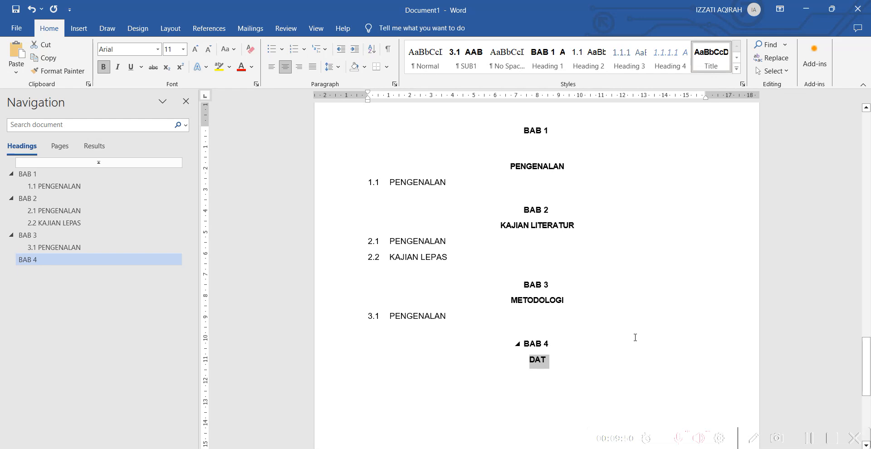
text(D)
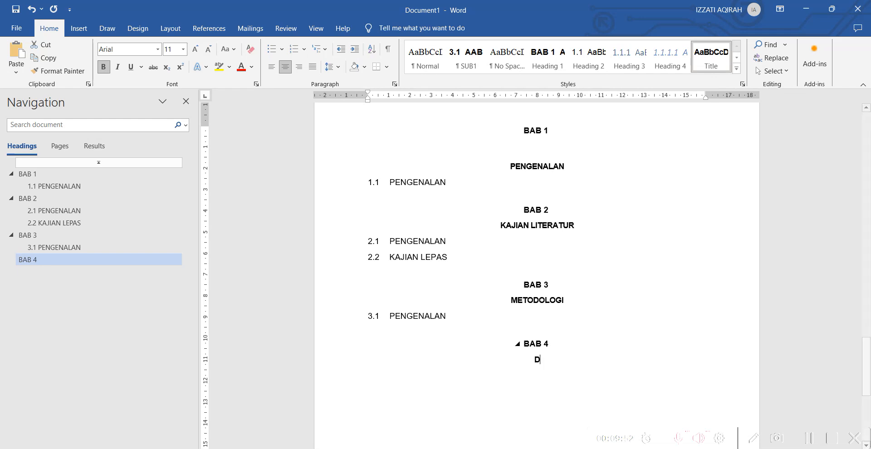
text(APATA)
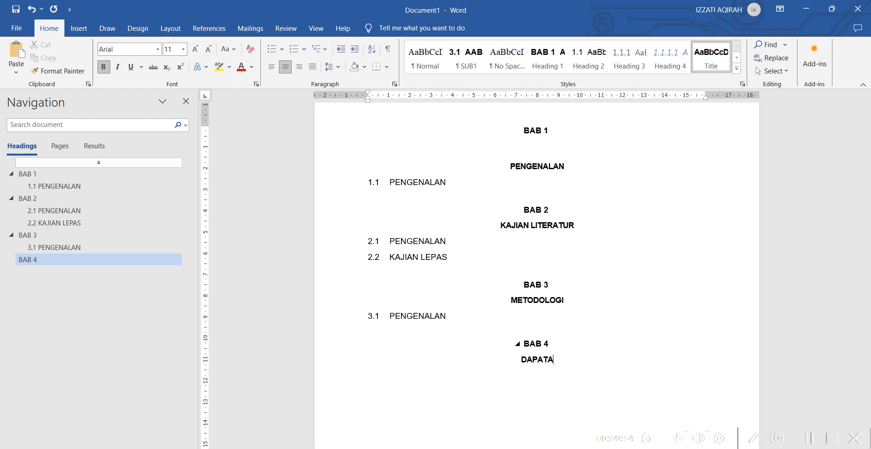
text(N DAN ANALISIS)
Add a fifth chapter heading in the Heading 1 style on a new line below DAPATAN DAN ANALISIS
key(Return)
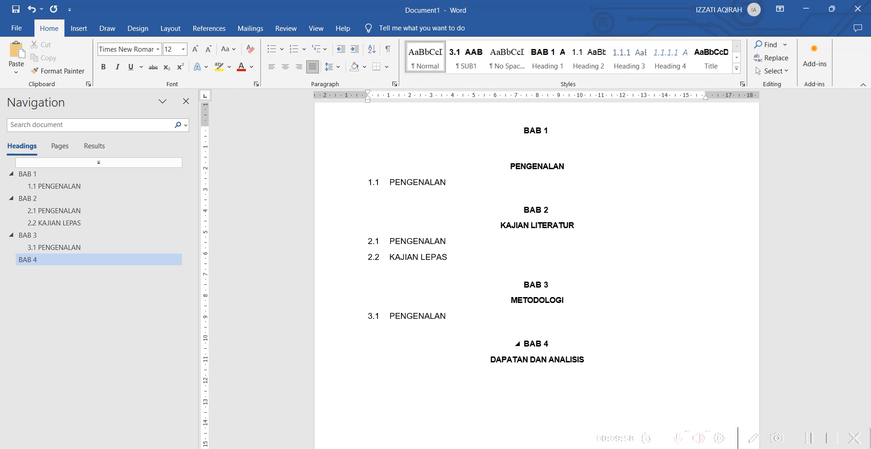
scroll(645, 346, down, 1)
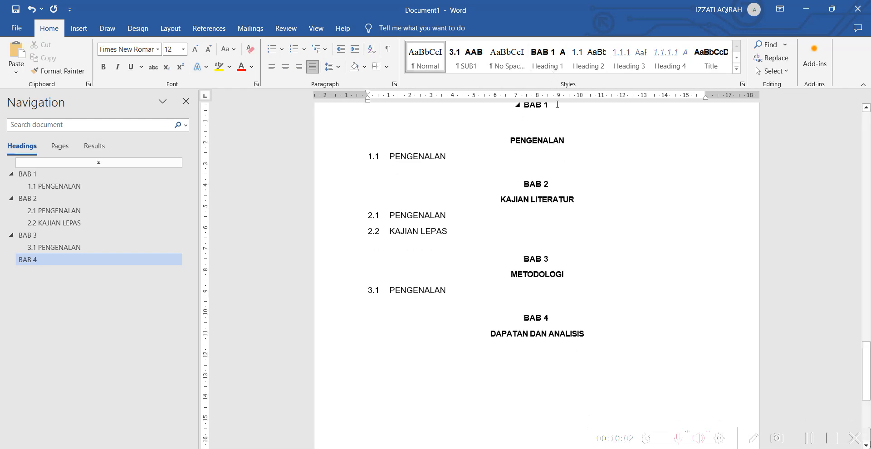
click(555, 67)
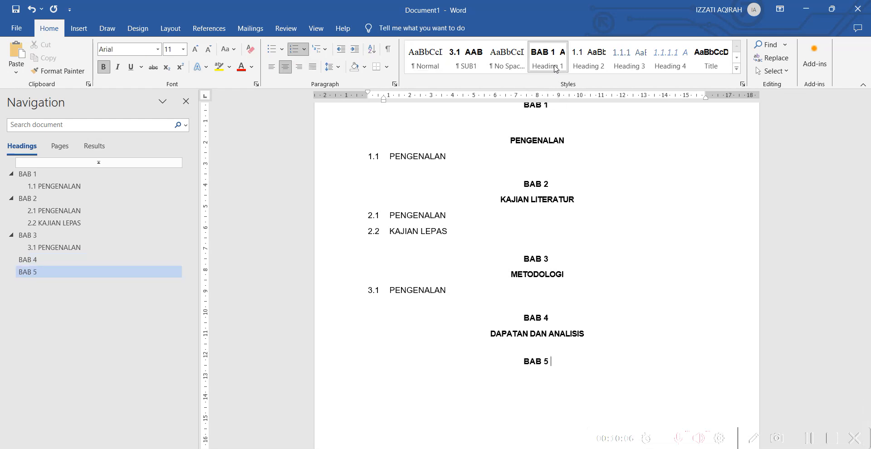
Add the chapter title CADANGAN DAN PENAMBAHBAIKAN in the Title style on a new line below BAB 5
key(Return)
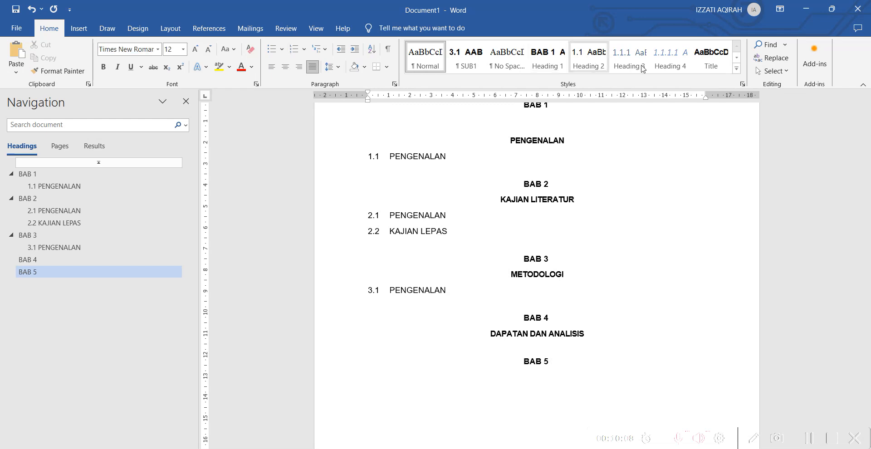
click(704, 61)
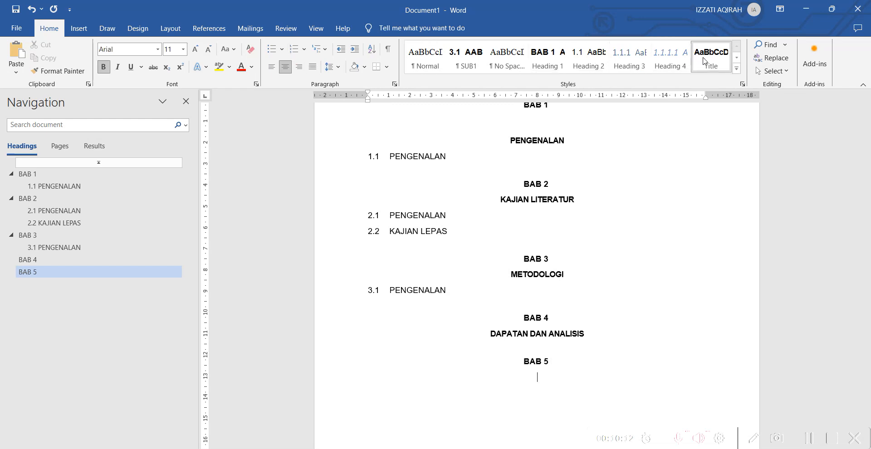
text(CADANGAN DAN PENAMBAHBIK)
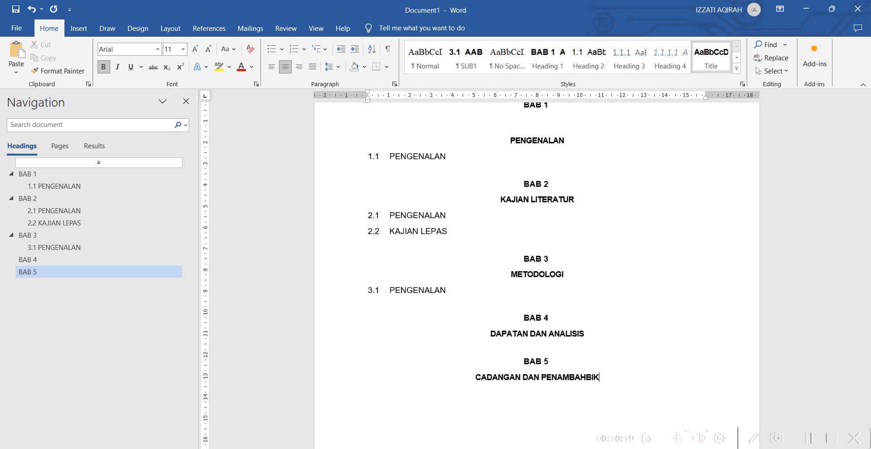
key(BackSpace)
key(BackSpace)
text(AIKAN)
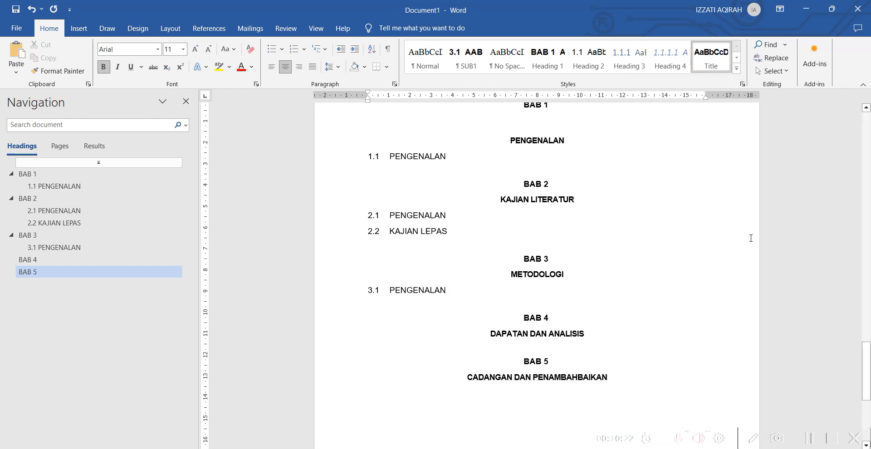
key(Return)
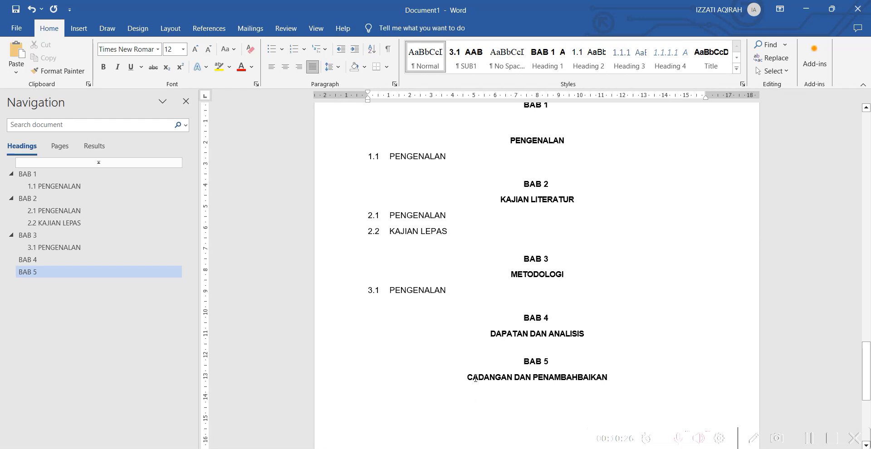
Add a Heading 2 subchapter named PENGENALAN below DAPATAN DAN ANALISIS
click(608, 334)
key(Return)
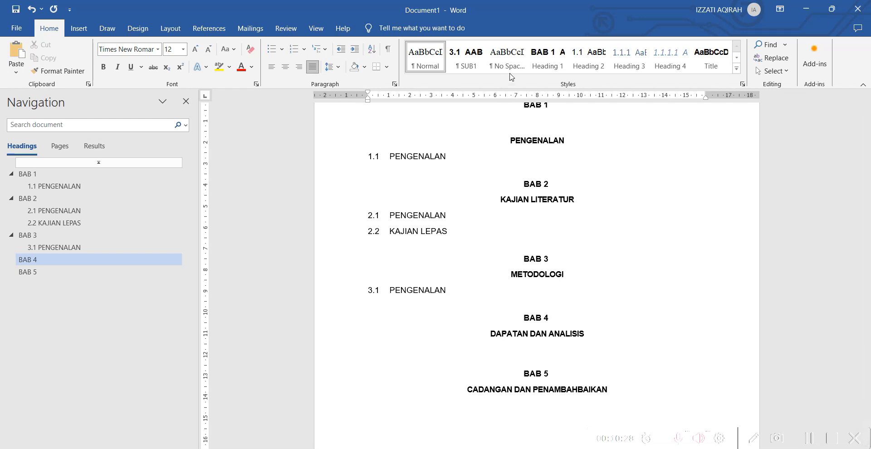
click(544, 67)
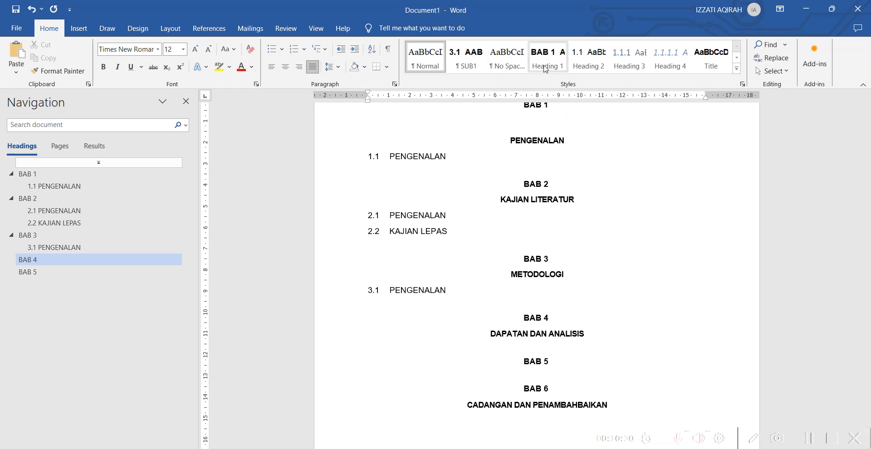
click(589, 61)
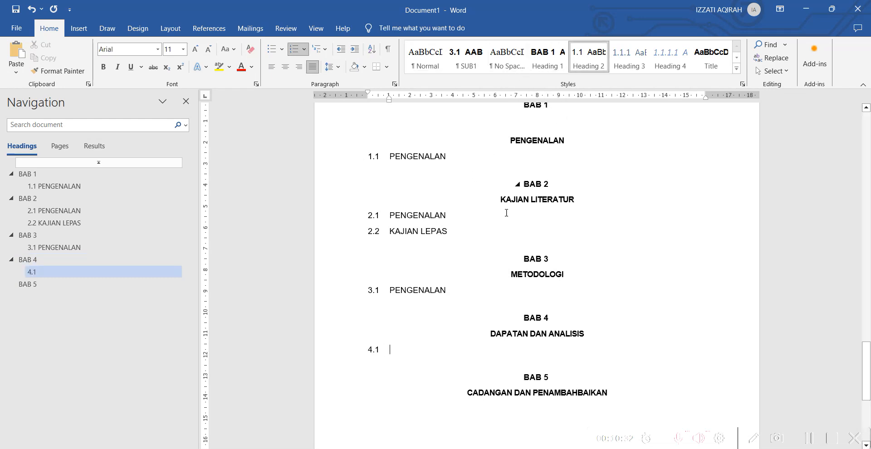
text(PENGENALA)
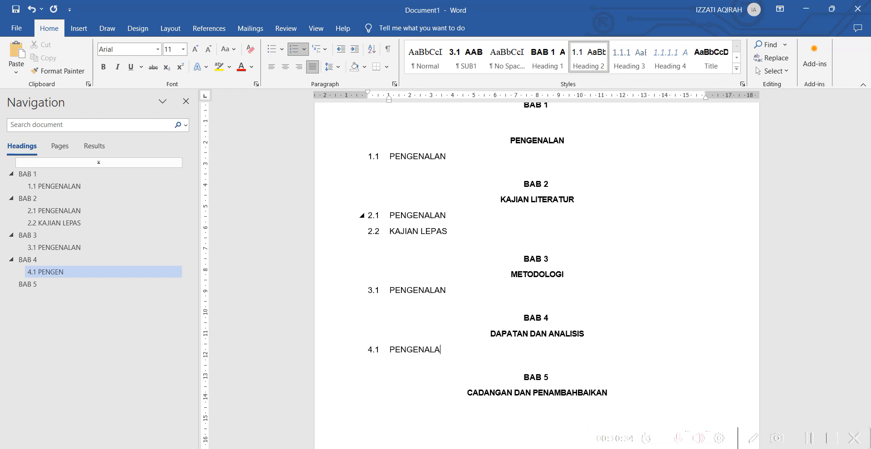
Add a Heading 2 subchapter named PENGENALAN below CADANGAN DAN PENAMBAHBAIKAN
click(622, 387)
click(621, 392)
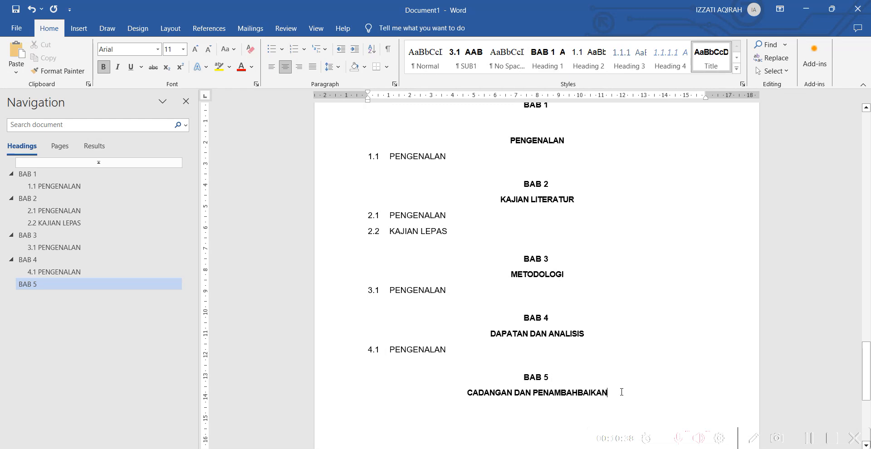
key(Return)
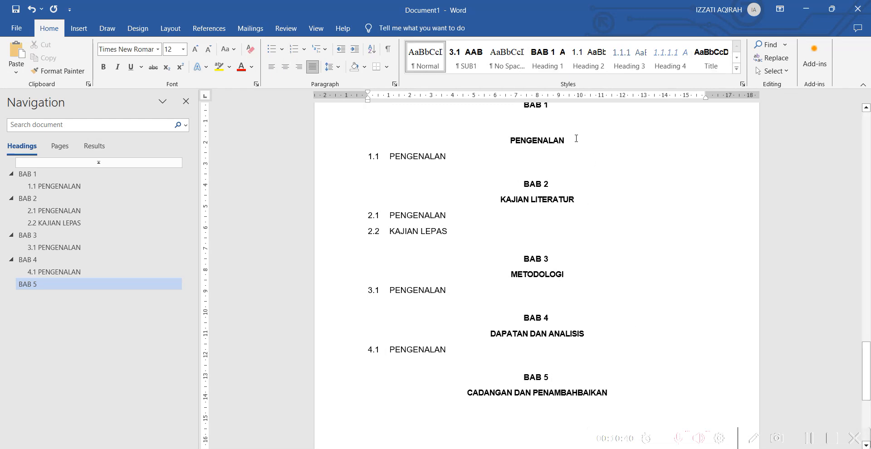
click(584, 64)
text(PE)
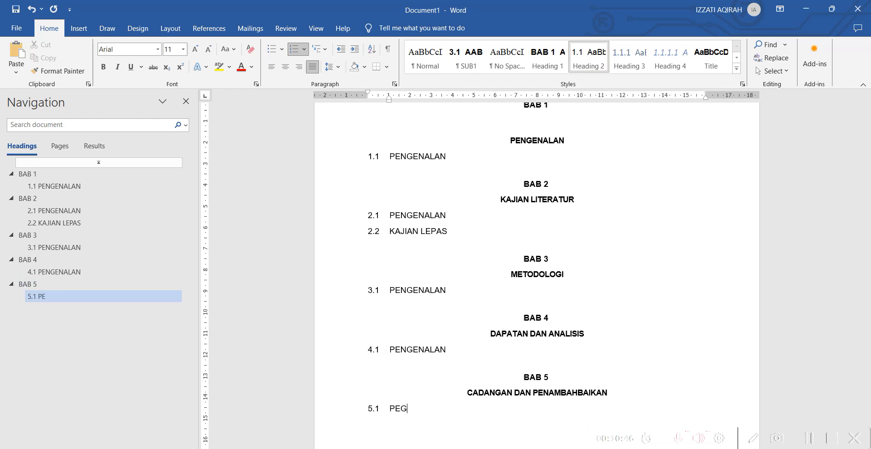
text(NGENALAN)
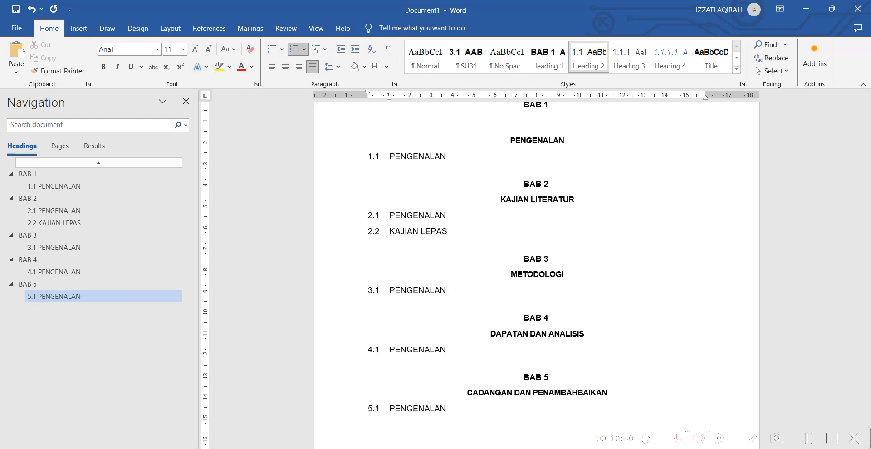
scroll(637, 243, up, 2)
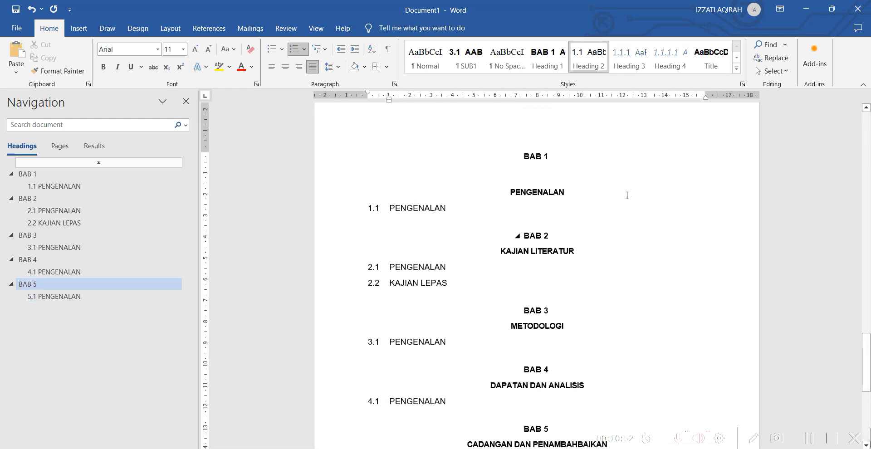
scroll(577, 195, up, 1)
scroll(499, 222, down, 1)
scroll(591, 211, down, 4)
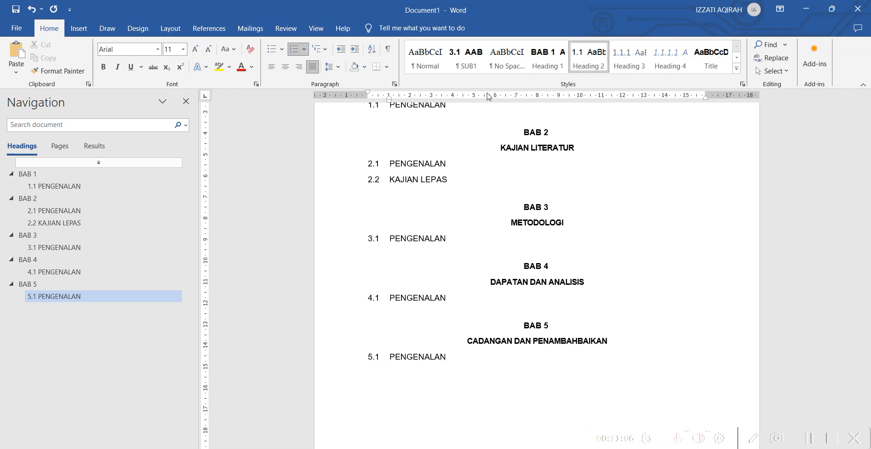
Insert an Automatic Table 1 table of contents on the blank page before BAB 1
scroll(489, 227, up, 12)
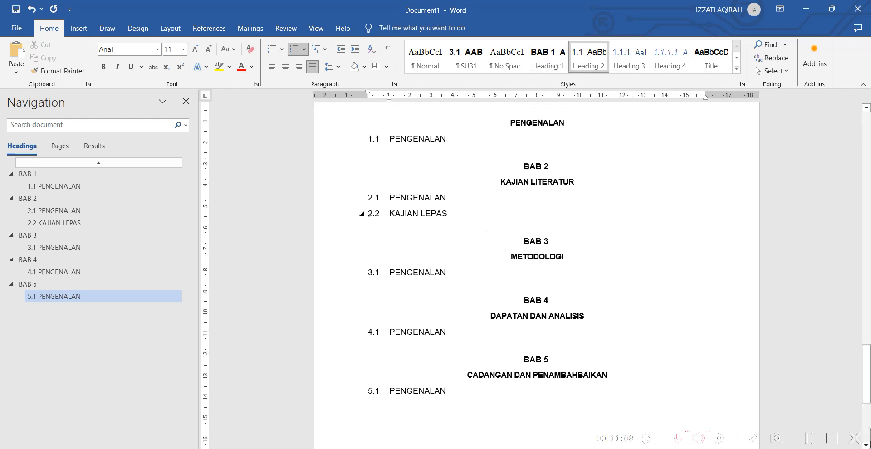
scroll(467, 227, down, 3)
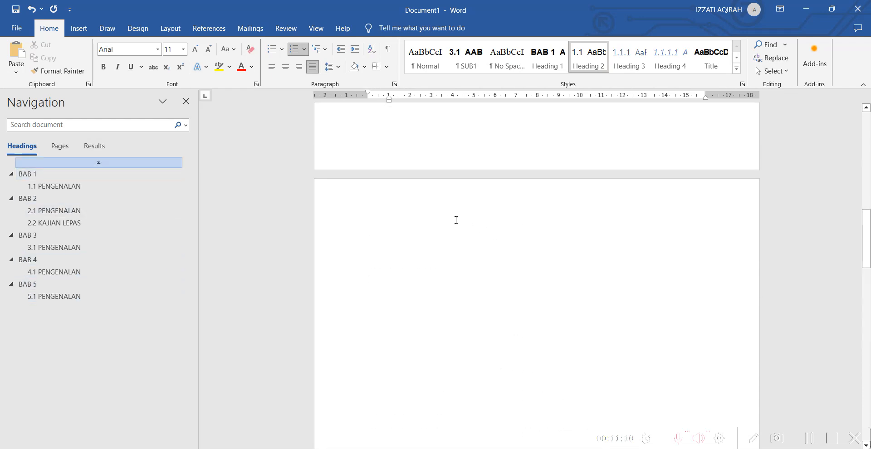
click(393, 216)
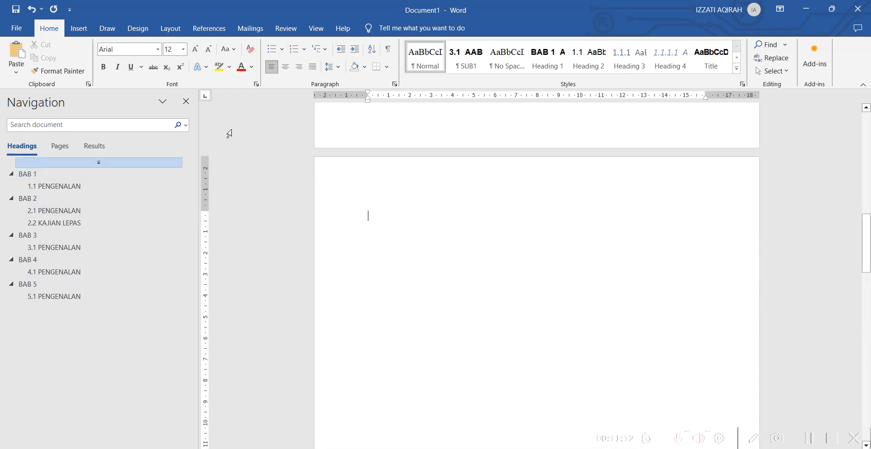
click(82, 31)
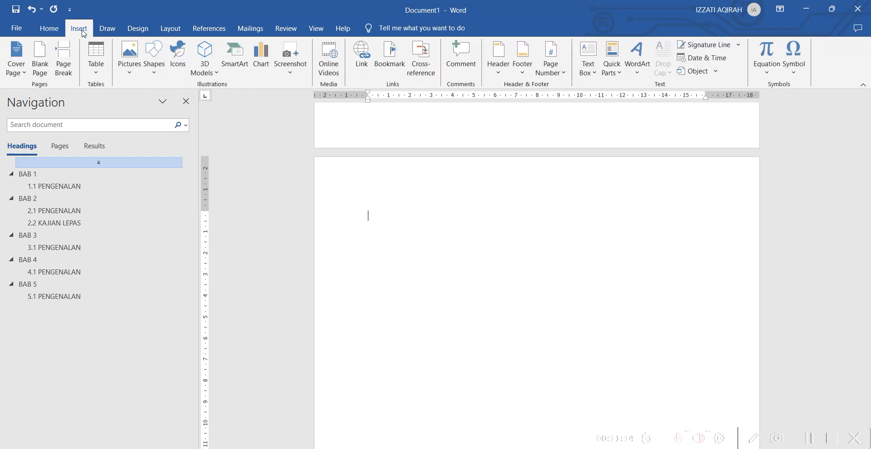
click(215, 31)
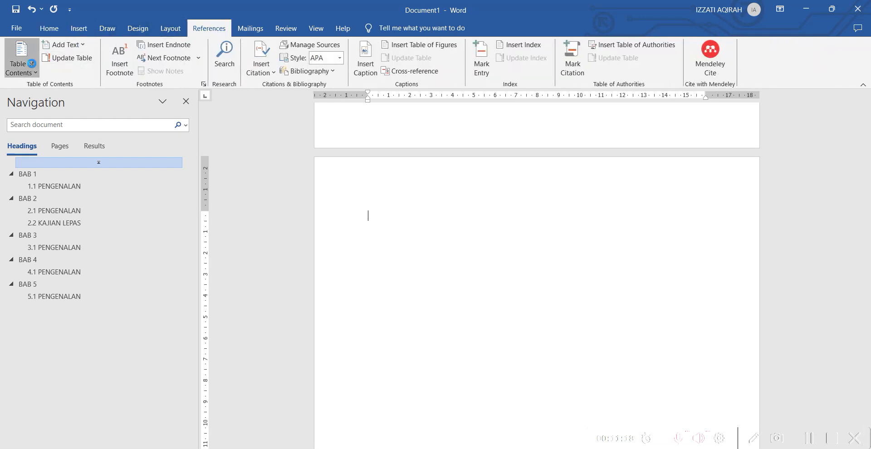
click(31, 63)
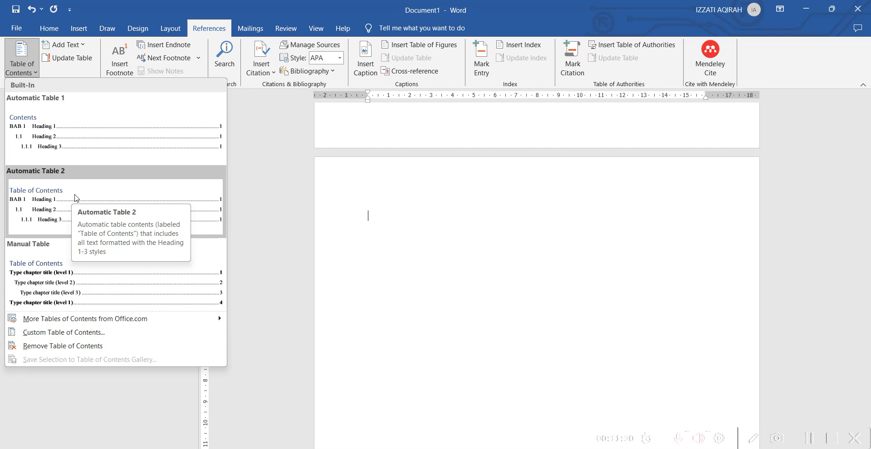
click(88, 139)
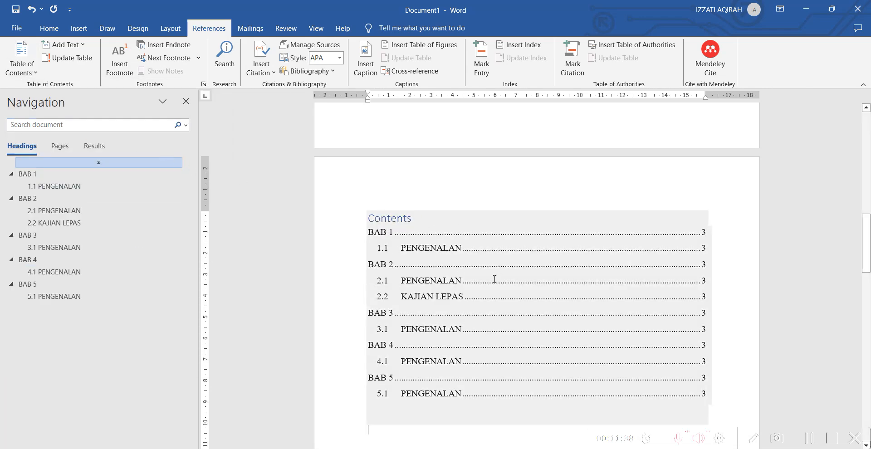
Add a Heading 2 subchapter named LATAR BELAKANG MASALAH below 1.1 PENGENALAN in BAB 1
click(419, 219)
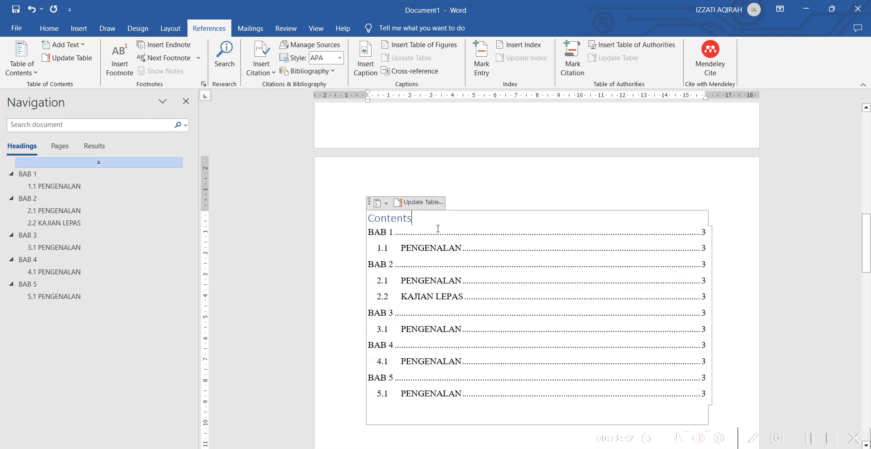
scroll(443, 245, down, 1)
scroll(443, 245, down, 12)
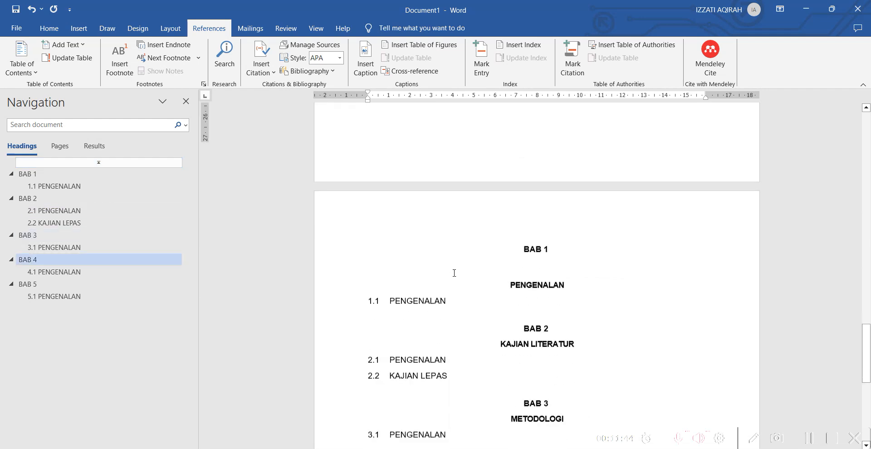
scroll(465, 256, up, 3)
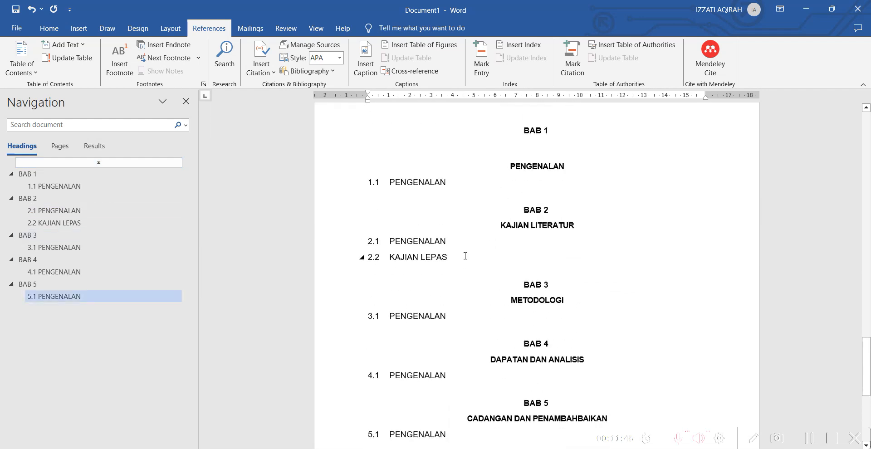
click(458, 184)
key(Return)
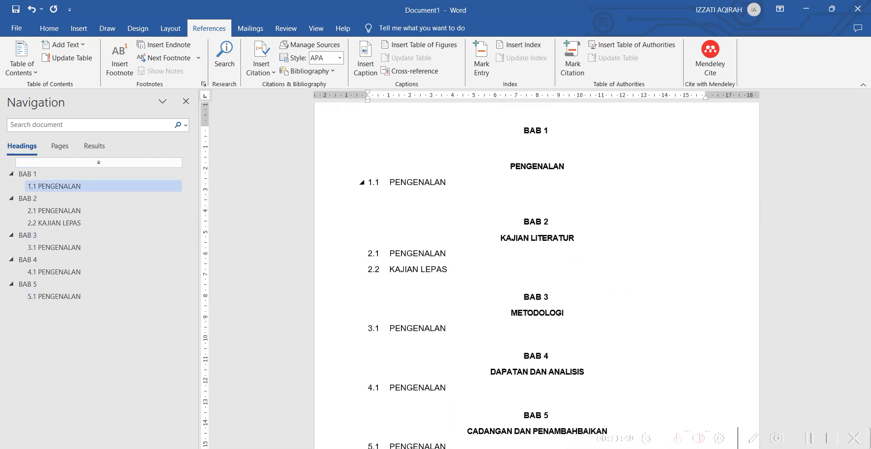
click(49, 28)
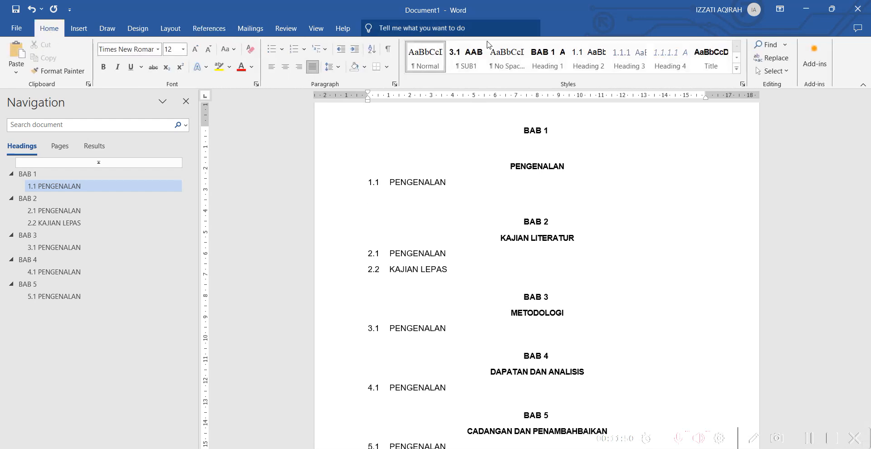
click(588, 58)
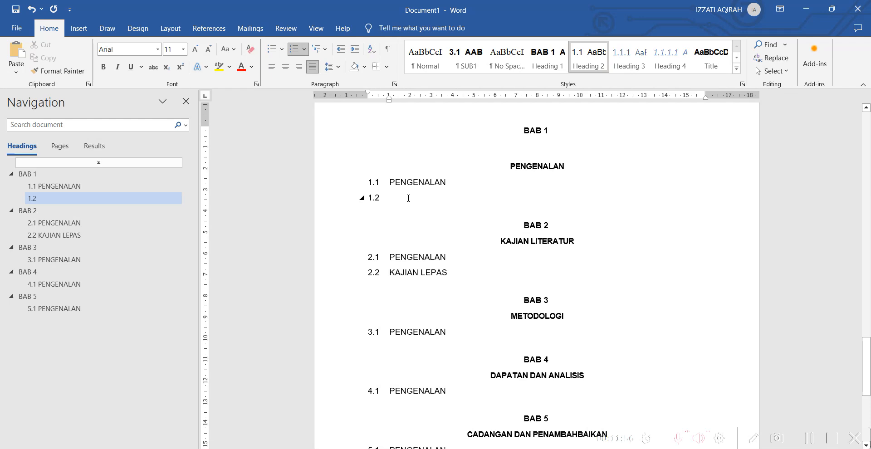
text(LA)
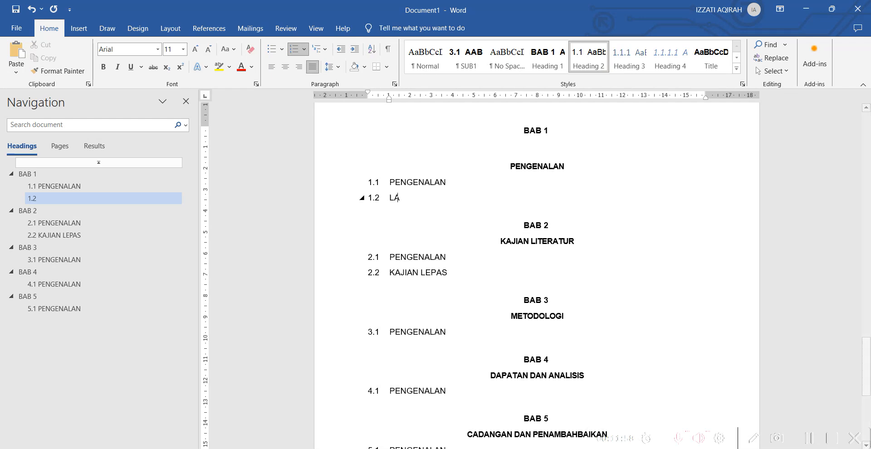
text(TAR BELAKANG MASALAH)
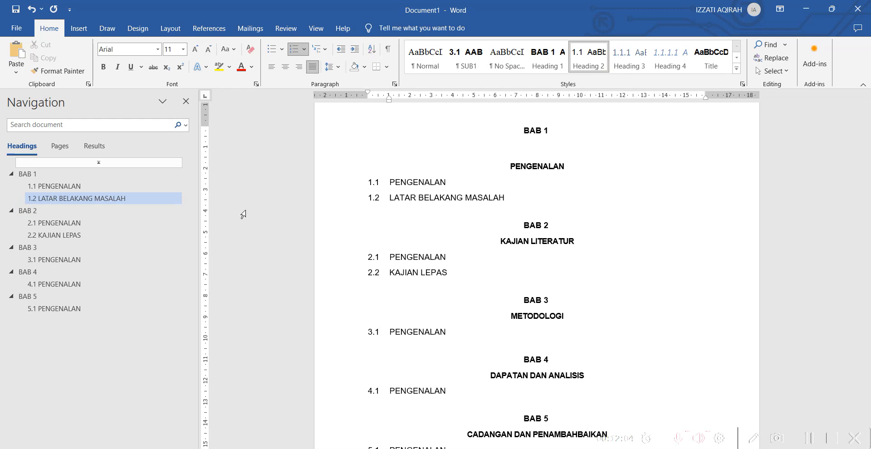
Update the entire table of contents to include the added subchapter
scroll(428, 207, up, 10)
scroll(434, 209, up, 3)
click(411, 173)
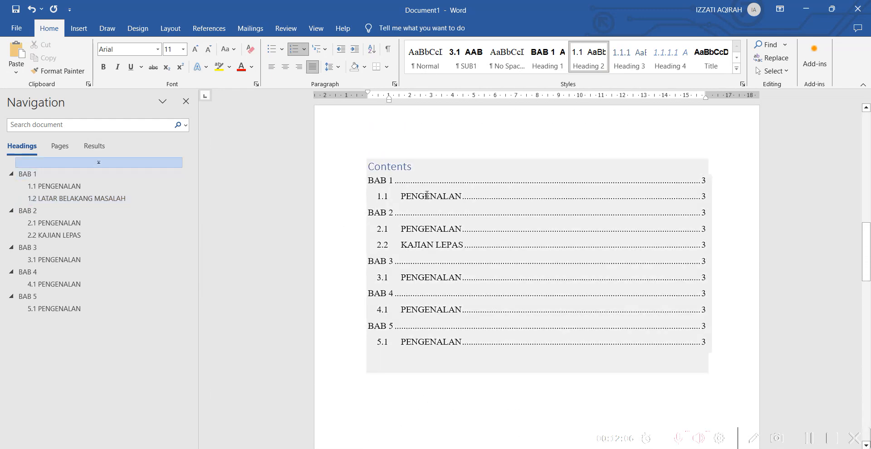
click(416, 152)
click(414, 235)
click(427, 250)
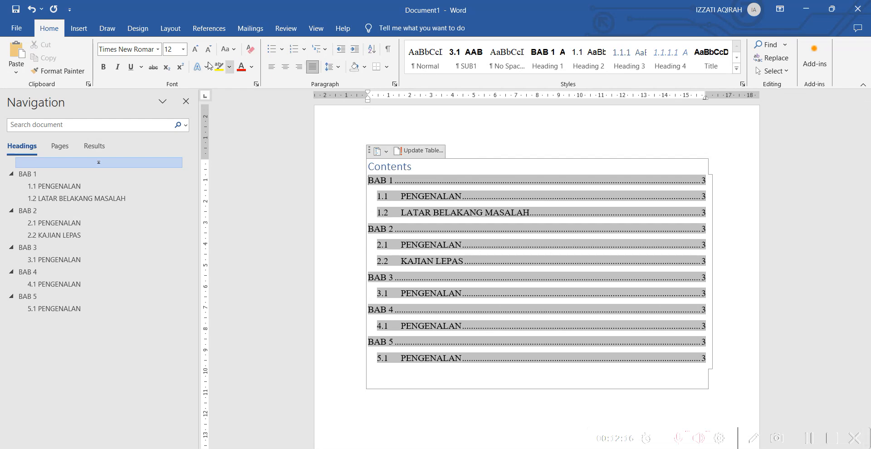
Format the whole table of contents, including its Contents heading, in Arial at size 11
click(158, 49)
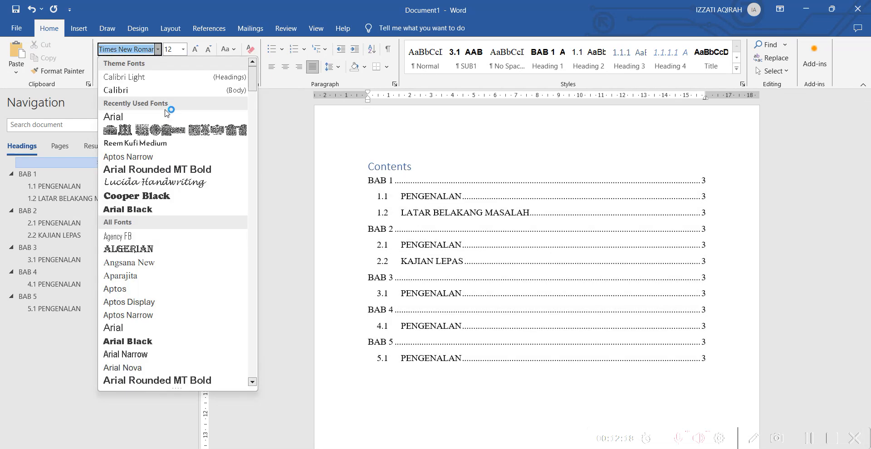
click(170, 116)
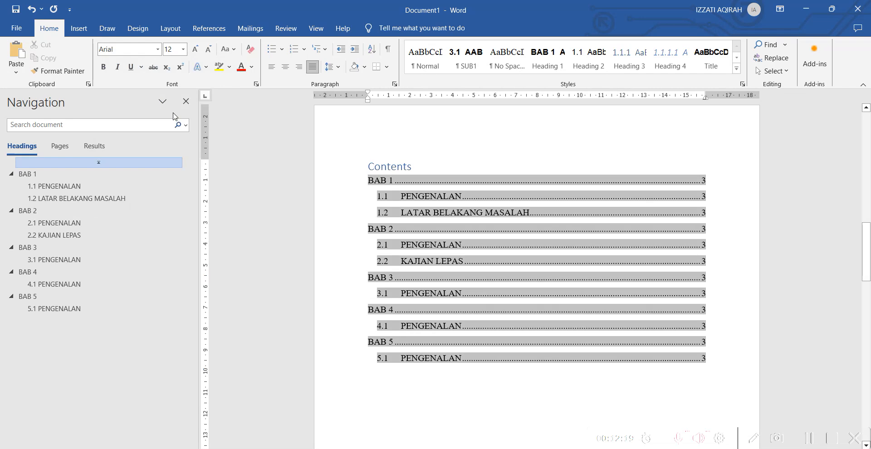
click(375, 167)
drag(373, 170, 531, 344)
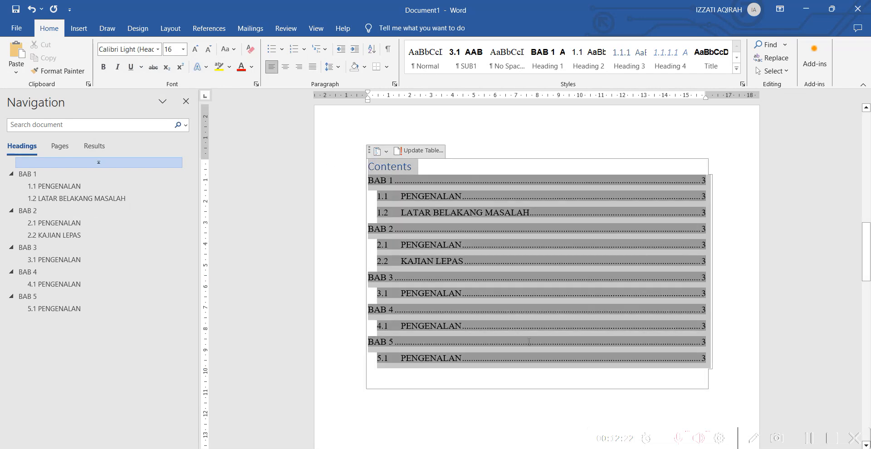
click(160, 53)
key(Down)
key(Down)
key(Down)
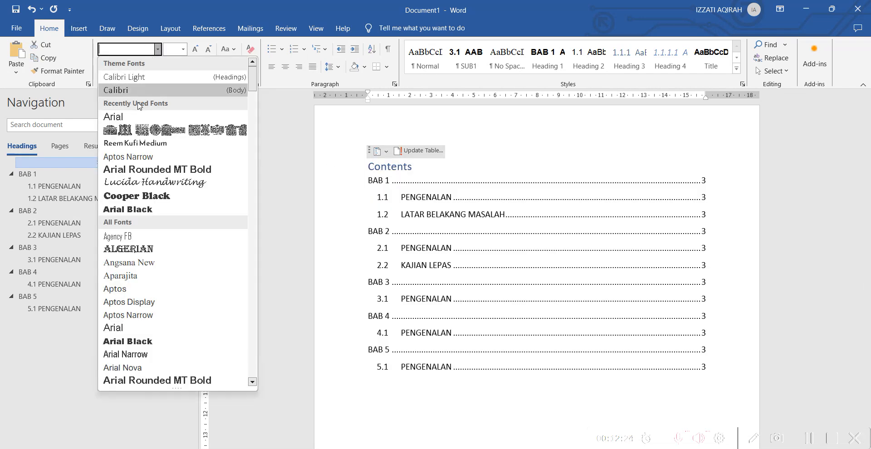
key(Return)
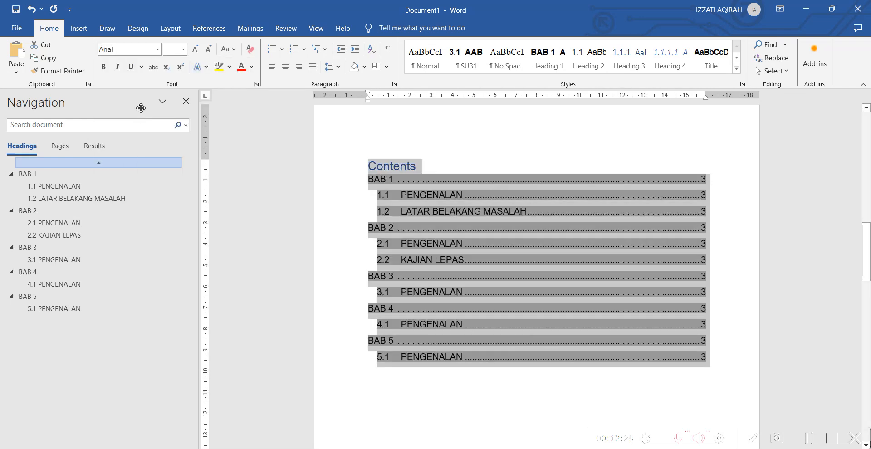
click(182, 49)
click(172, 96)
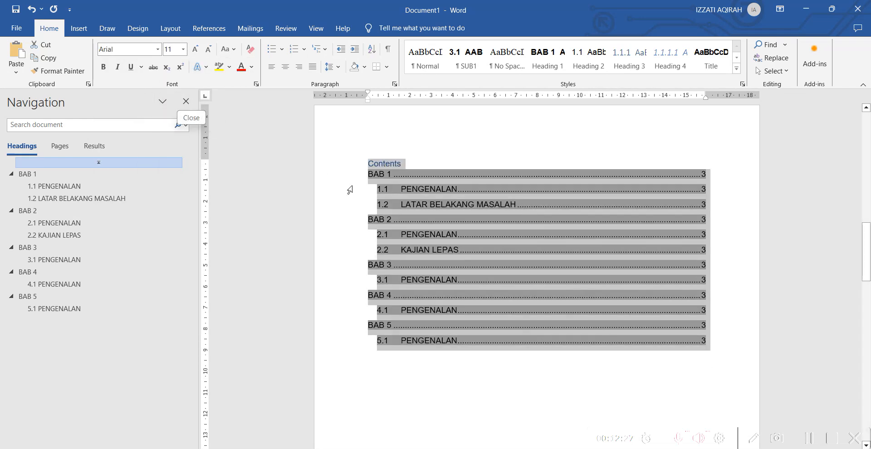
Replace the table of contents heading with ISI KANDUNGAN
click(402, 166)
drag(406, 165, 364, 167)
text(IS)
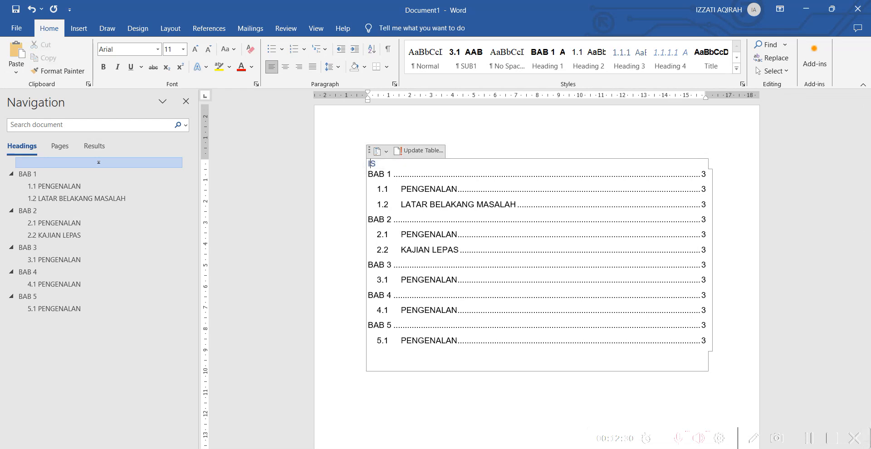
text(I KANDUNGAN)
Center the ISI KANDUNGAN heading, make it bold and set its font color to Automatic
triple_click(396, 167)
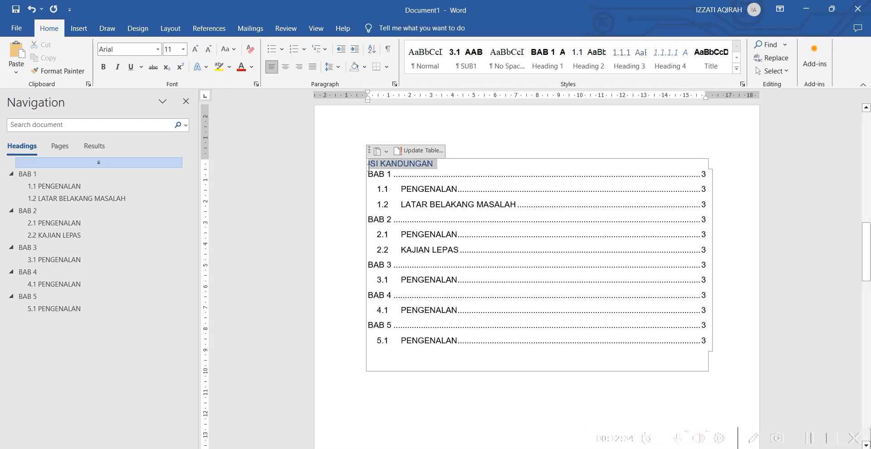
click(284, 67)
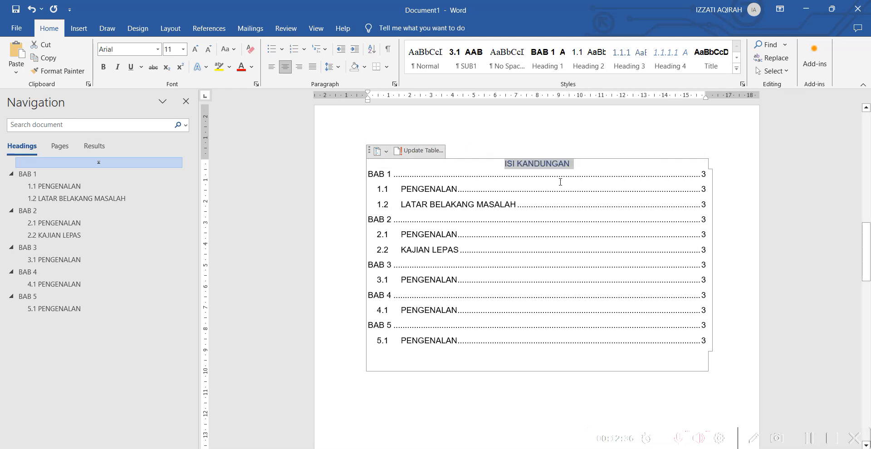
click(103, 66)
click(251, 67)
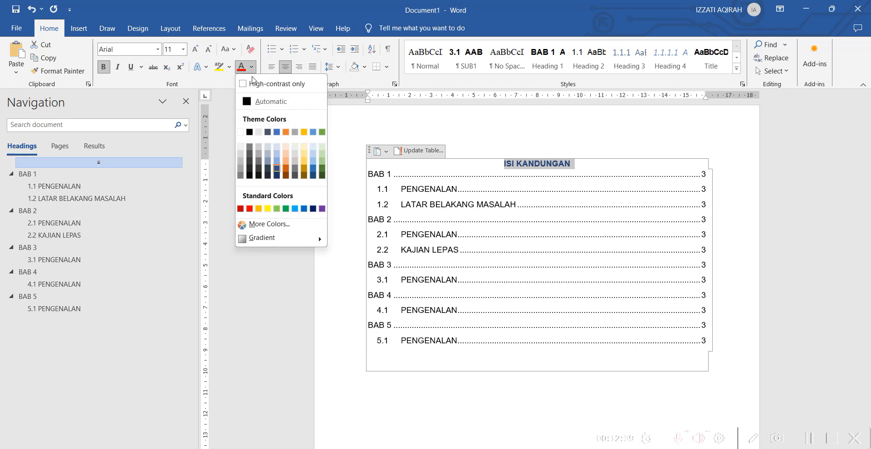
click(251, 102)
click(618, 163)
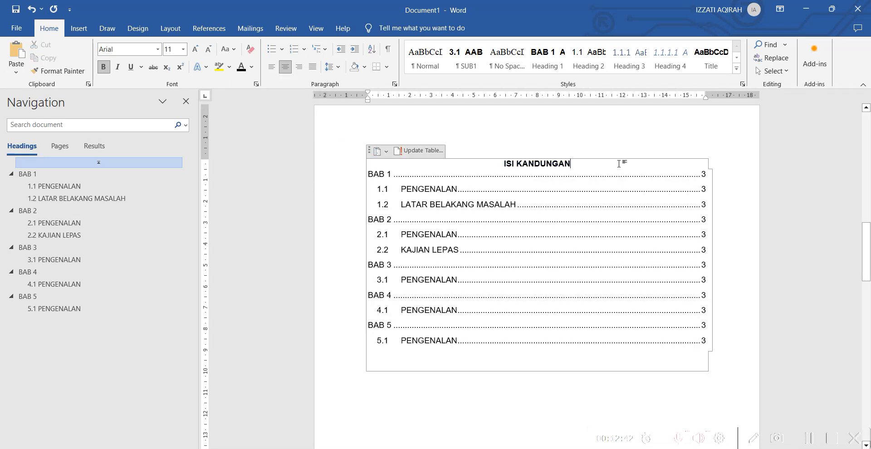